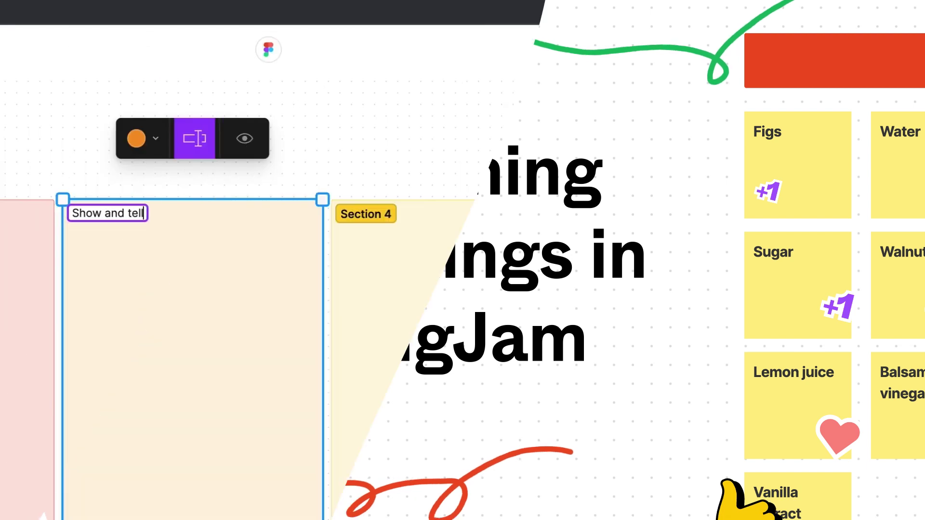
Step: Rename the yellow section "Project updates" and the green section "Question of the week"
click(360, 212)
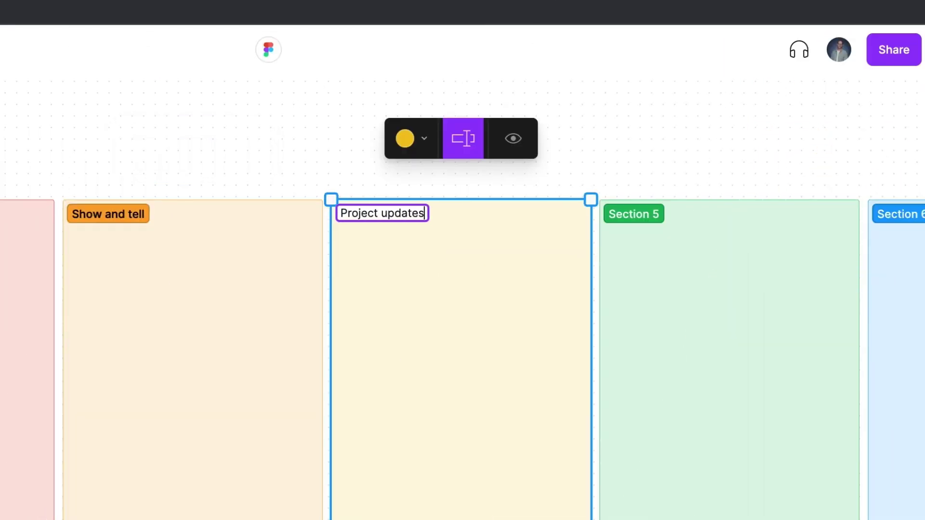
click(636, 216)
text(Question of the)
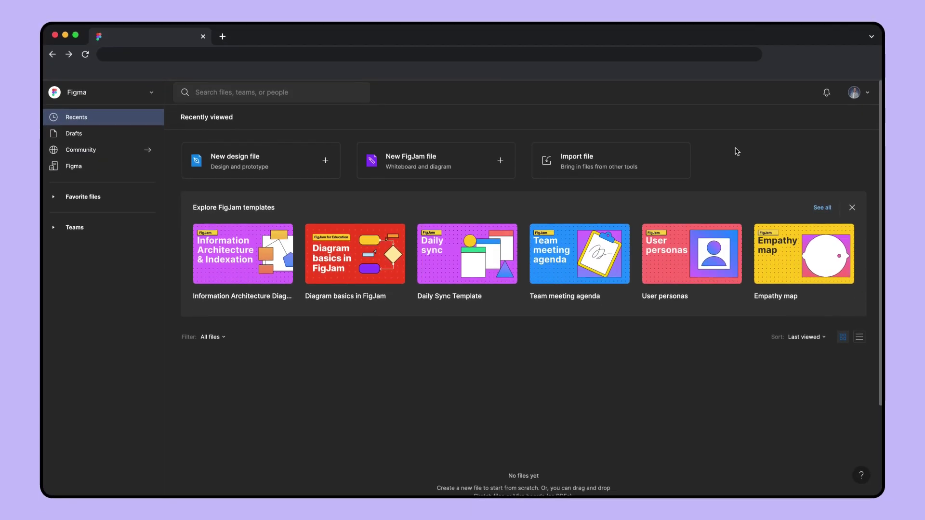
Step: Browse the full list of FigJam templates from Brainstorms down to Fun, then close the template browser
click(822, 207)
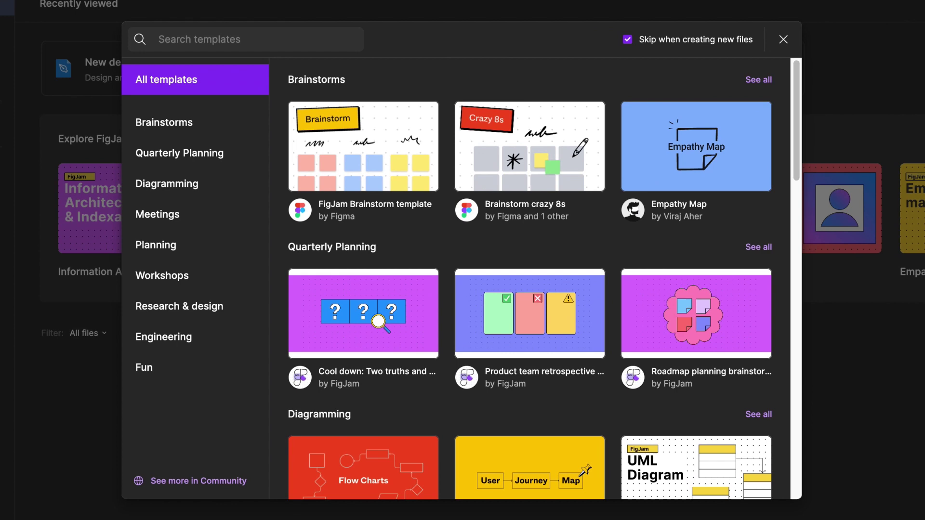
drag(797, 65, 803, 386)
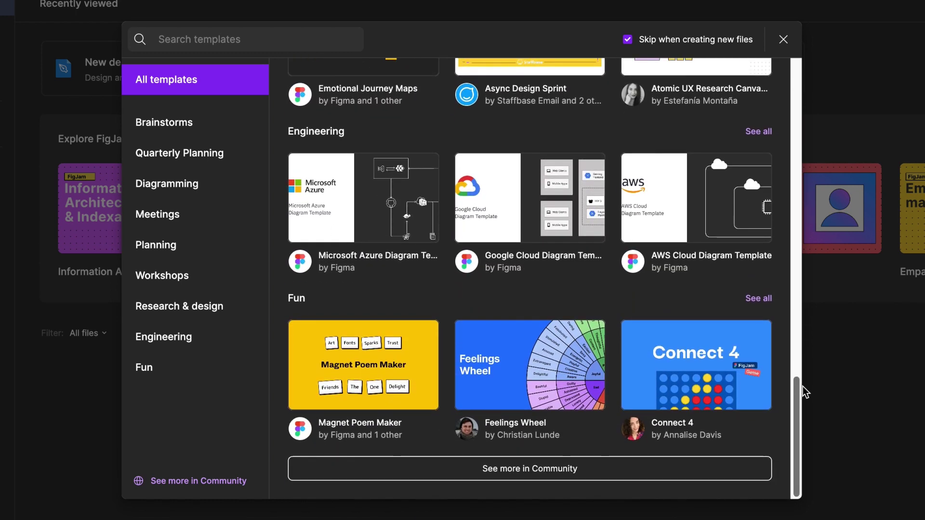
click(785, 42)
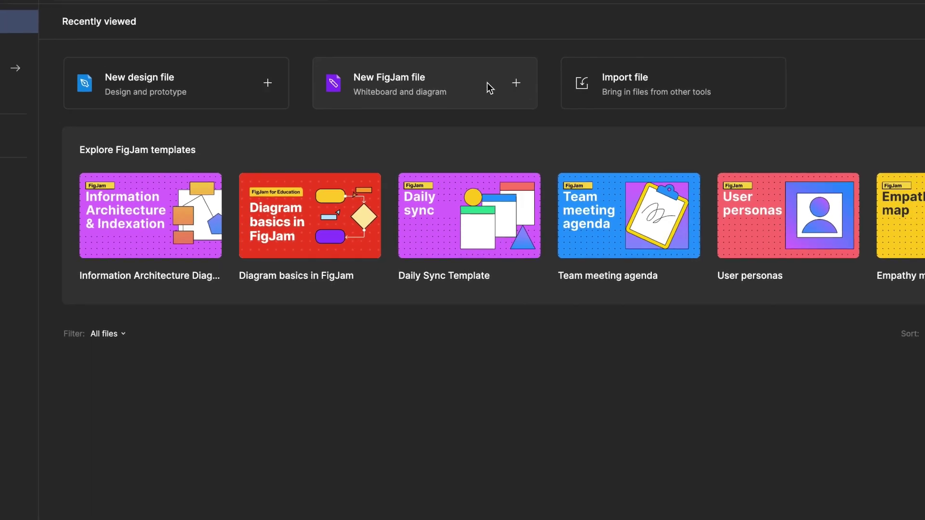
Step: Create a new FigJam file and draw a tall vertical section at the left end of the board
click(487, 85)
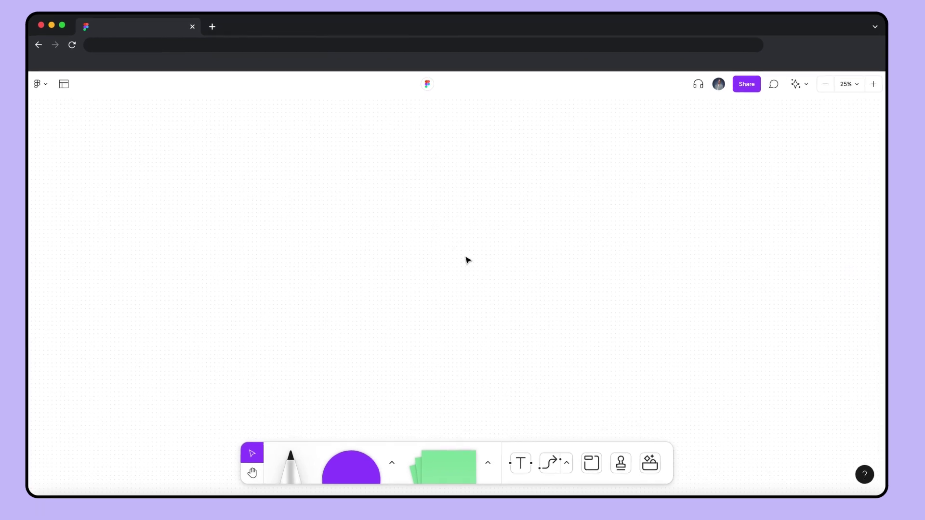
click(593, 467)
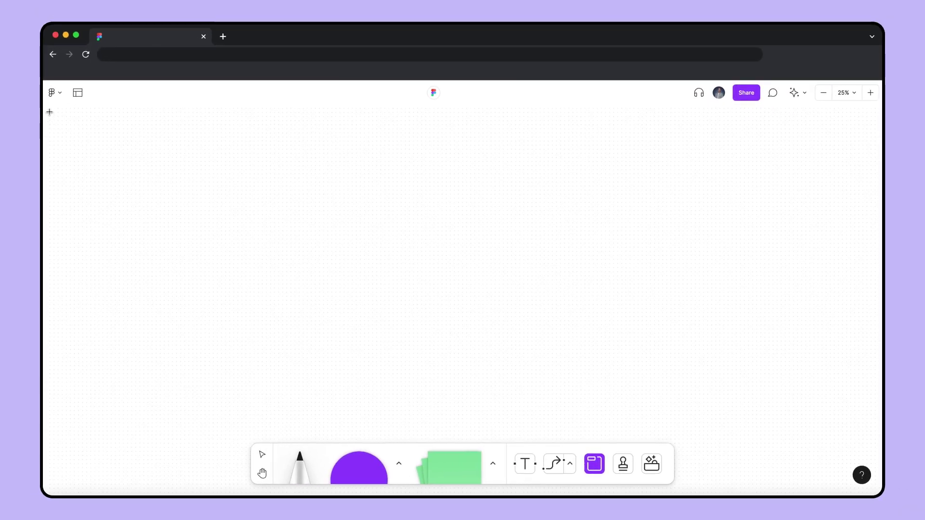
drag(49, 112, 234, 487)
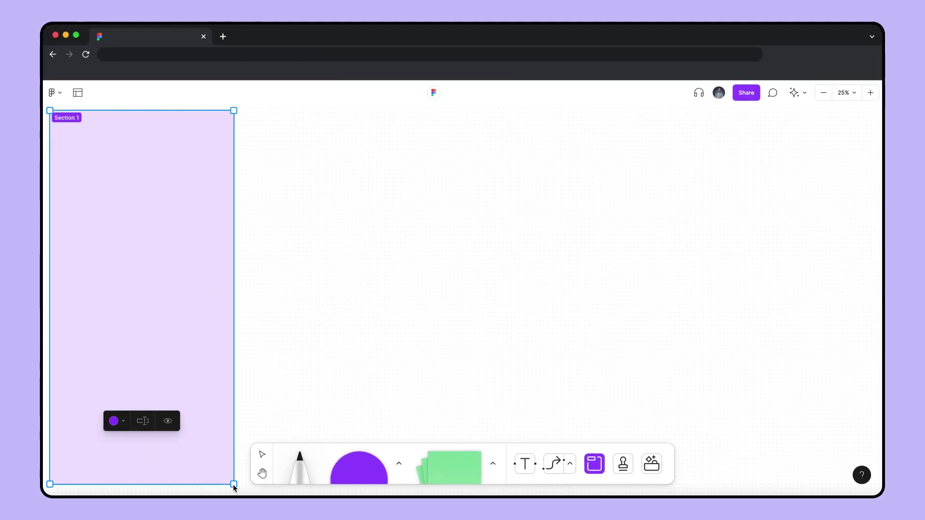
Step: Duplicate the tall section repeatedly to make a row of six equal sections
key(super+d)
key(super+d)
key(super+d)
key(super+d)
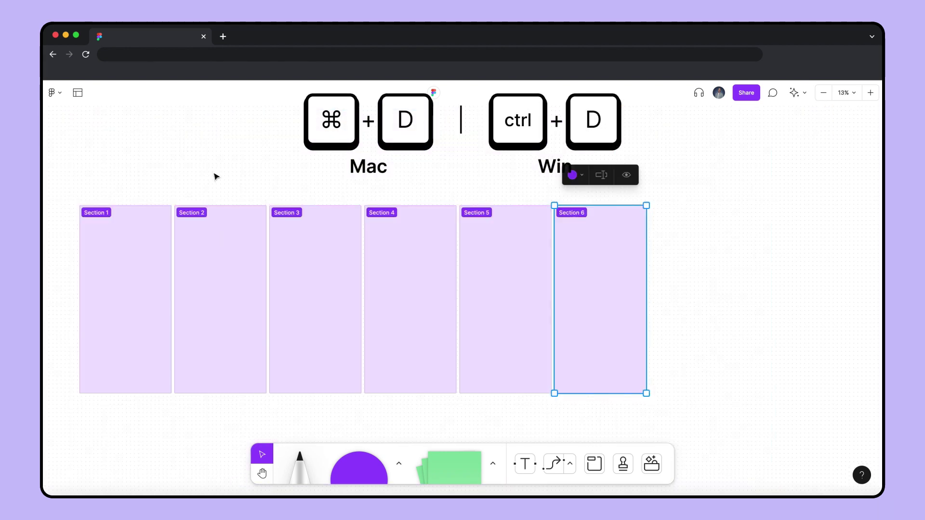
Step: Change the color of Section 2 to red
drag(68, 181, 598, 433)
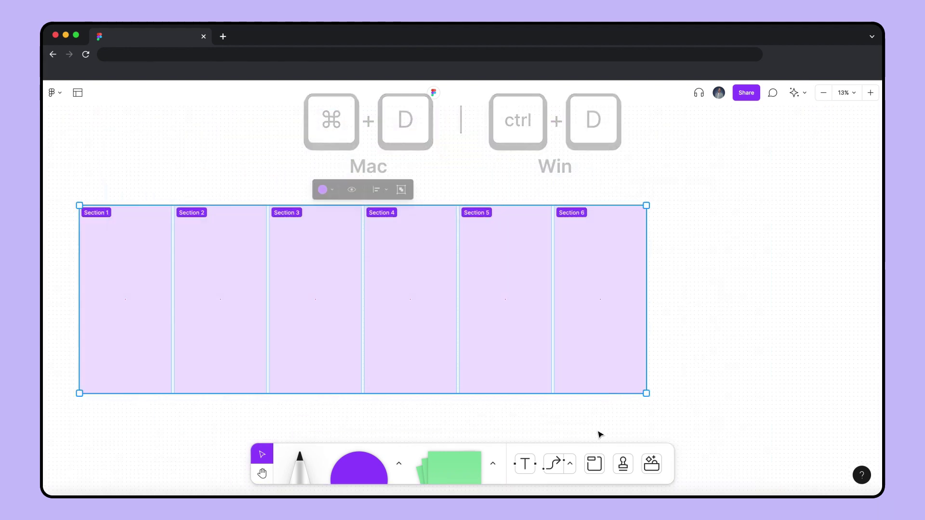
key(shift+2)
click(462, 124)
click(214, 175)
click(235, 137)
click(204, 162)
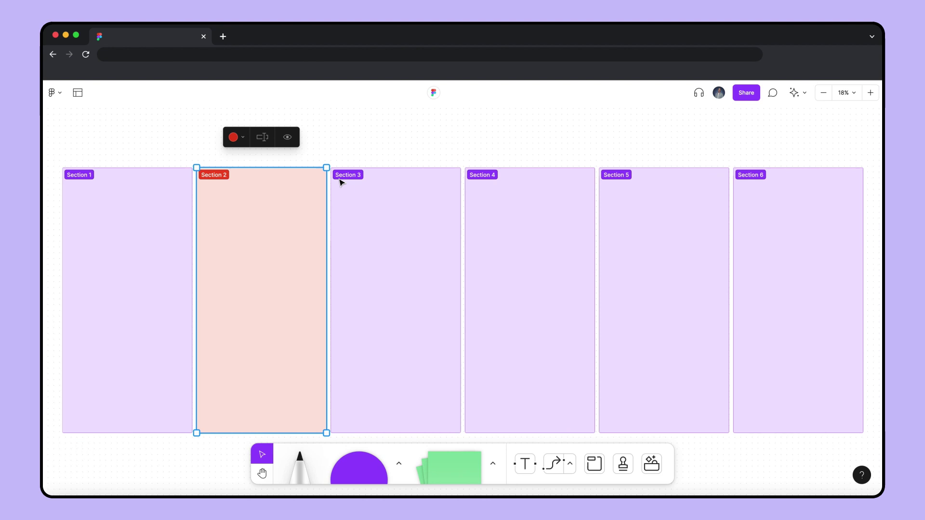
Step: Color Section 3 orange and Section 4 yellow
click(345, 176)
click(368, 137)
click(353, 162)
click(483, 175)
click(501, 136)
click(503, 161)
Step: Color Section 5 green and Section 6 blue
click(617, 174)
click(638, 138)
click(655, 161)
click(750, 175)
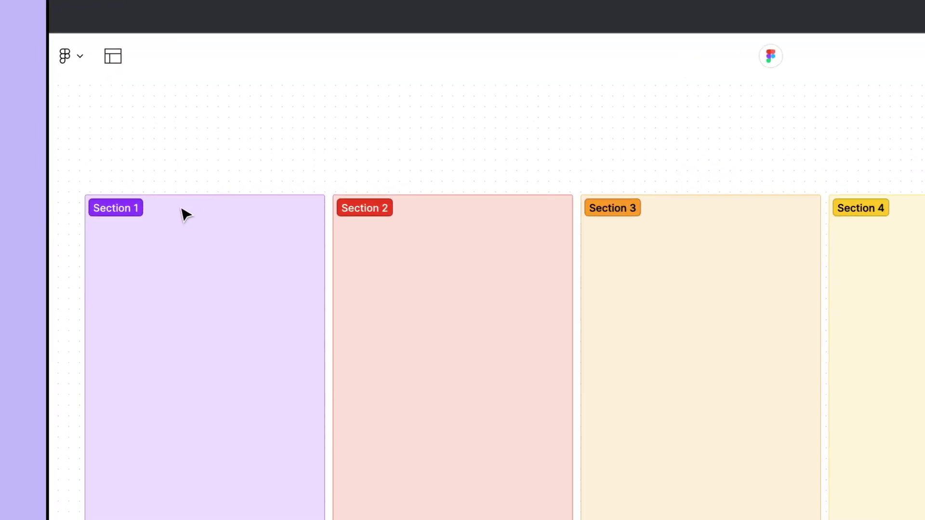
Step: Rename the first four sections "Roll call", "General reminders", "Show and tell" and "Project updates"
double_click(89, 175)
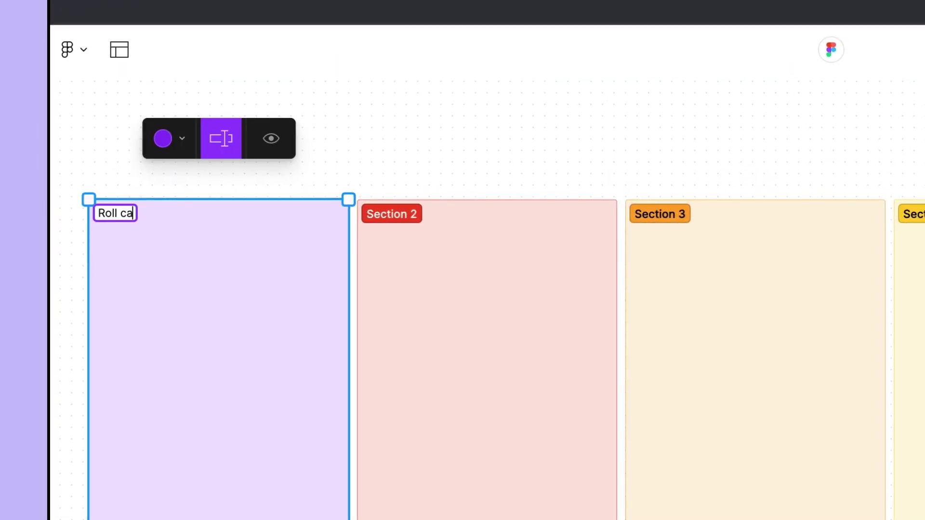
double_click(389, 214)
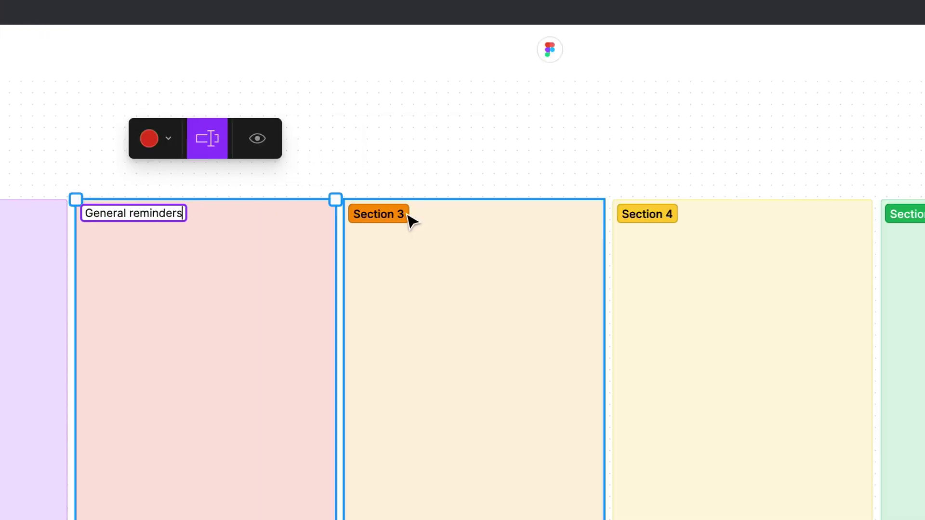
double_click(659, 214)
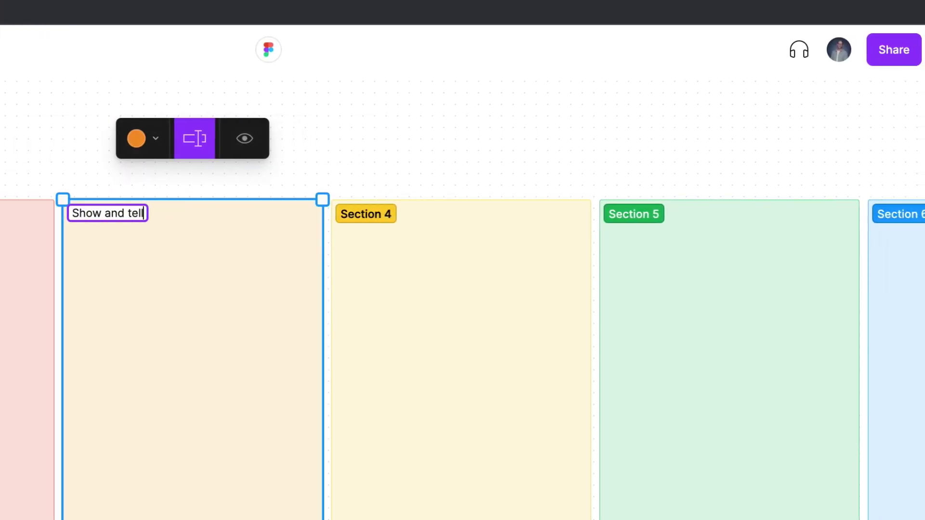
double_click(361, 208)
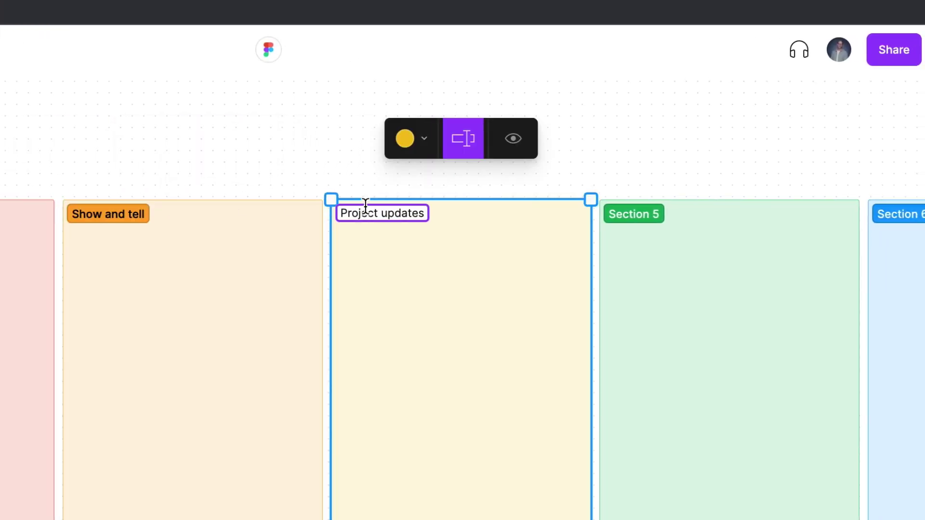
Step: Rename the green section "Question of the week" and the blue section "Surprise"
double_click(626, 214)
text(Question)
text( of the week)
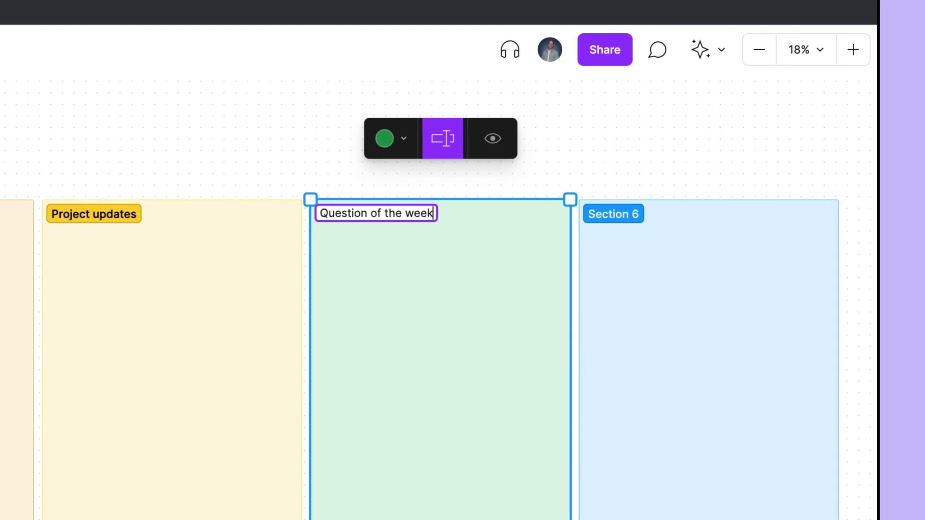
double_click(597, 219)
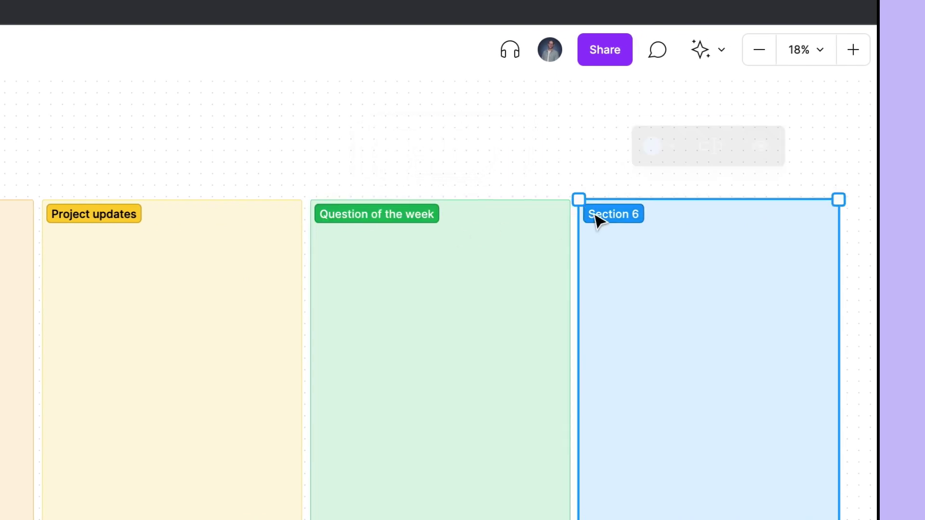
text(Surprise)
click(47, 132)
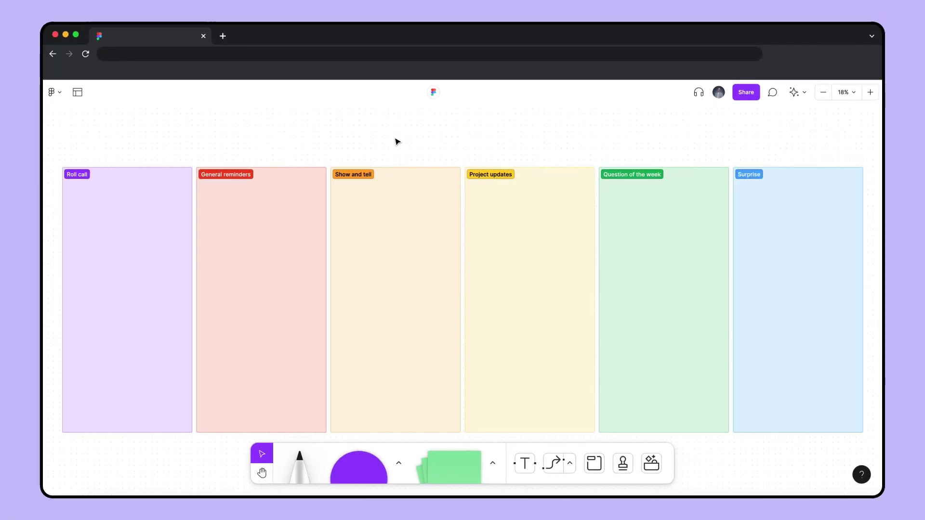
Step: Add the Photo Booth widget near the top of the Roll call section
click(134, 176)
key(shift+2)
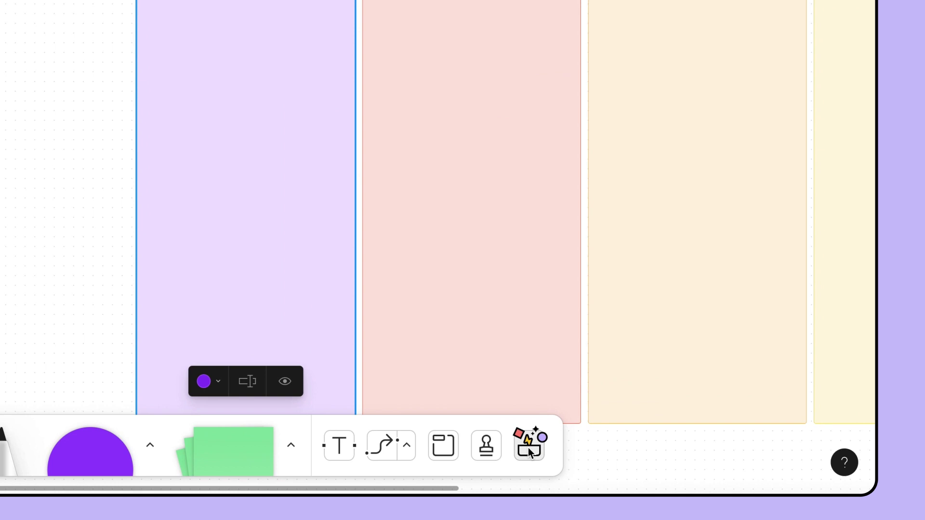
click(530, 453)
click(495, 118)
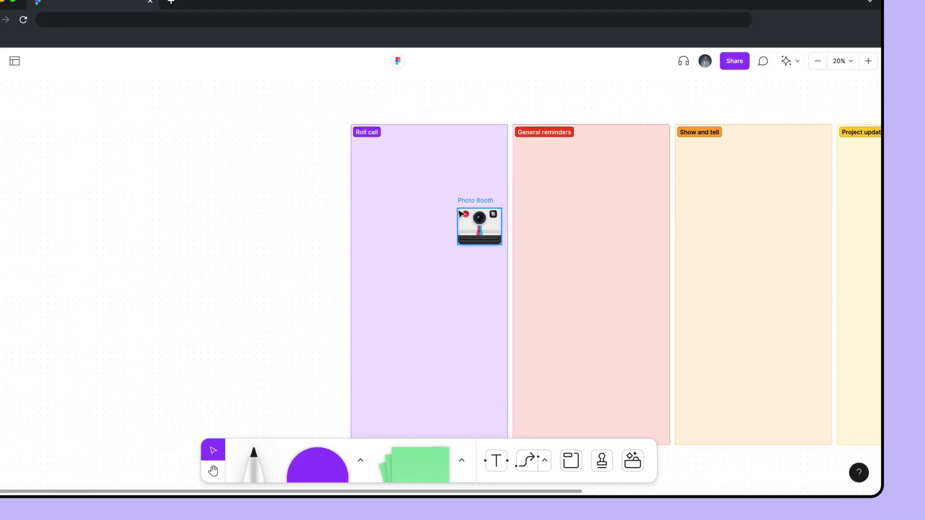
key(shift+2)
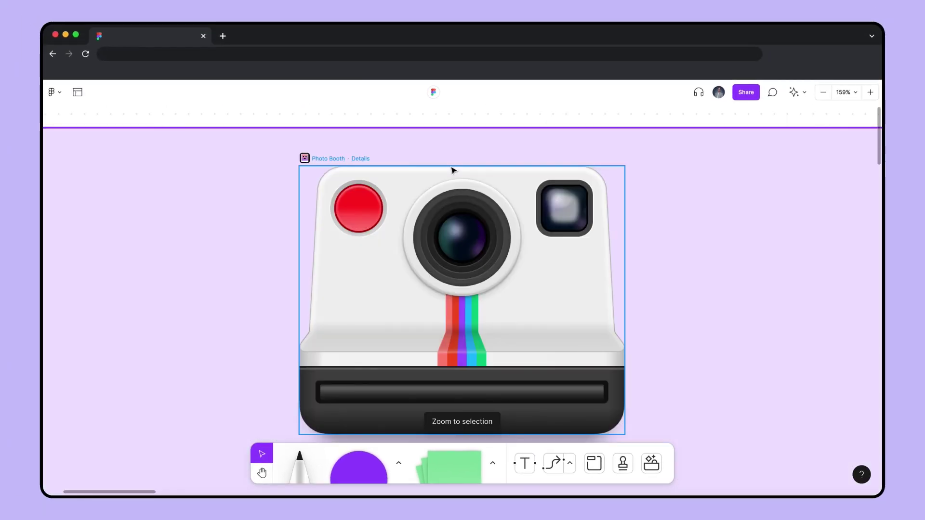
key(minus)
key(minus)
scroll(450, 170, down, 3)
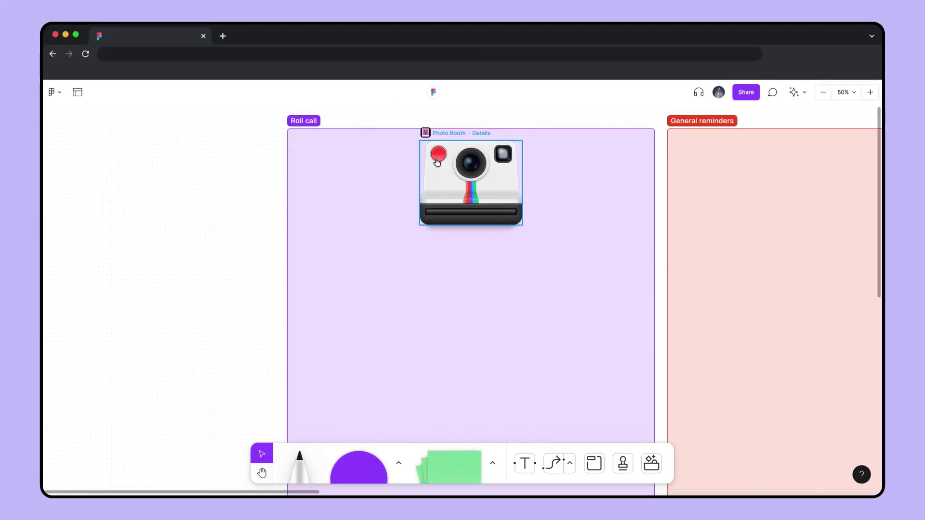
Step: Take a picture with the Photo Booth widget and place the photo below and left of the camera in Roll call
click(438, 159)
click(446, 394)
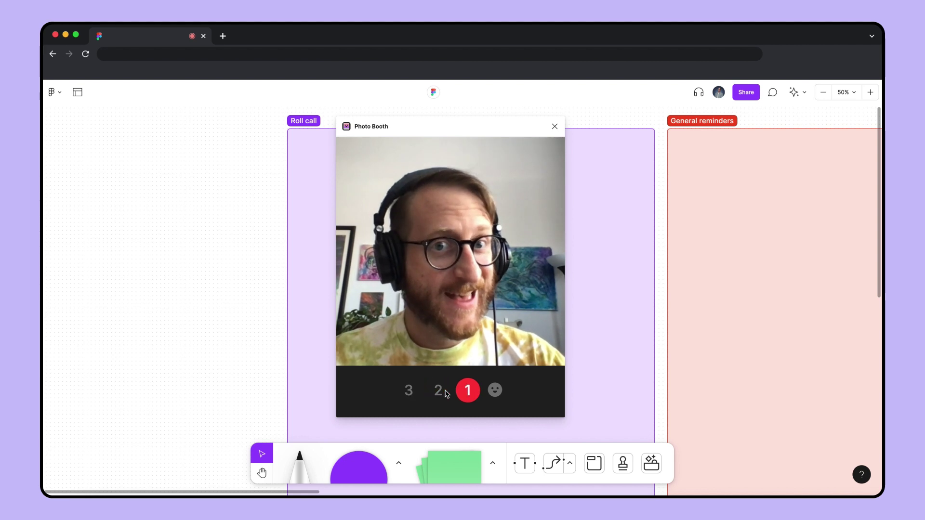
drag(493, 283, 379, 314)
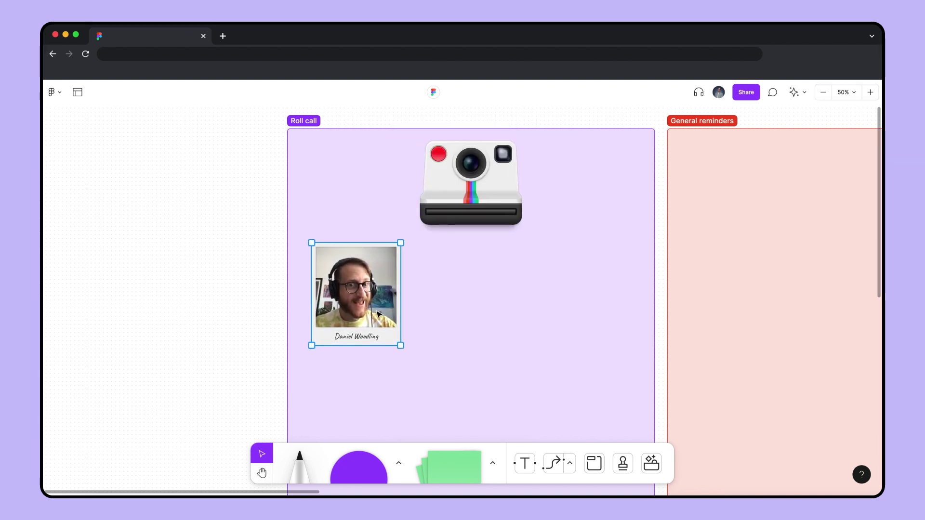
Step: Bring all six agenda sections into view to look over the whole board
key(minus)
key(minus)
key(space)
drag(539, 157, 318, 109)
drag(175, 168, 784, 428)
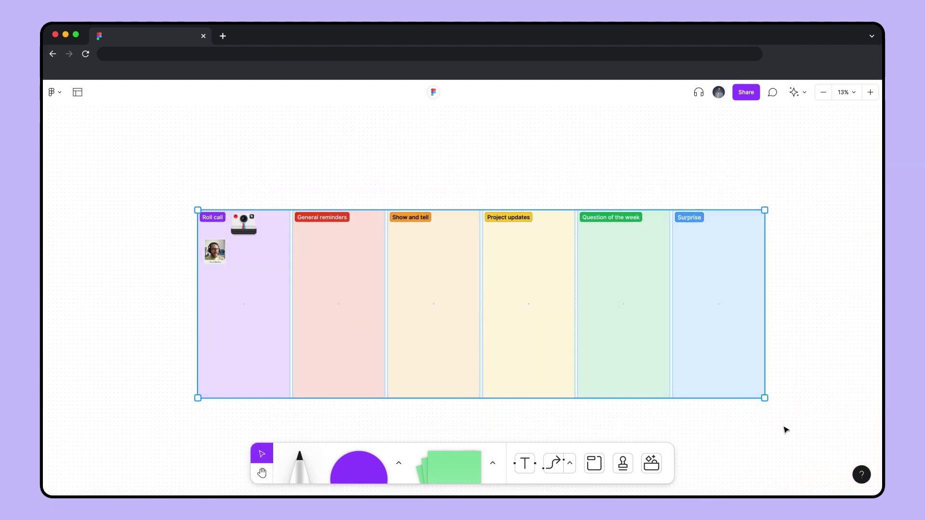
key(shift+2)
click(470, 131)
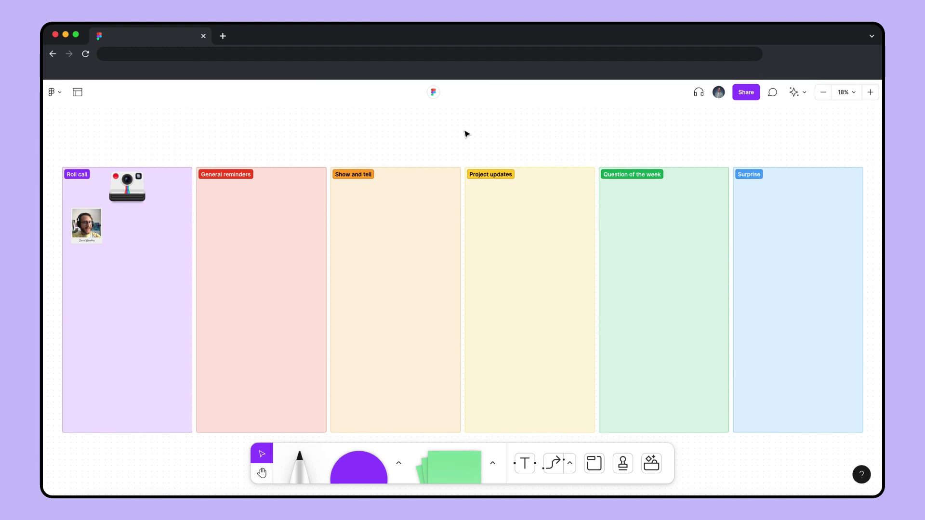
Step: Add a red sticky note reading "Open enrollment" to the General reminders section and set its text size to Large
click(316, 181)
key(shift+2)
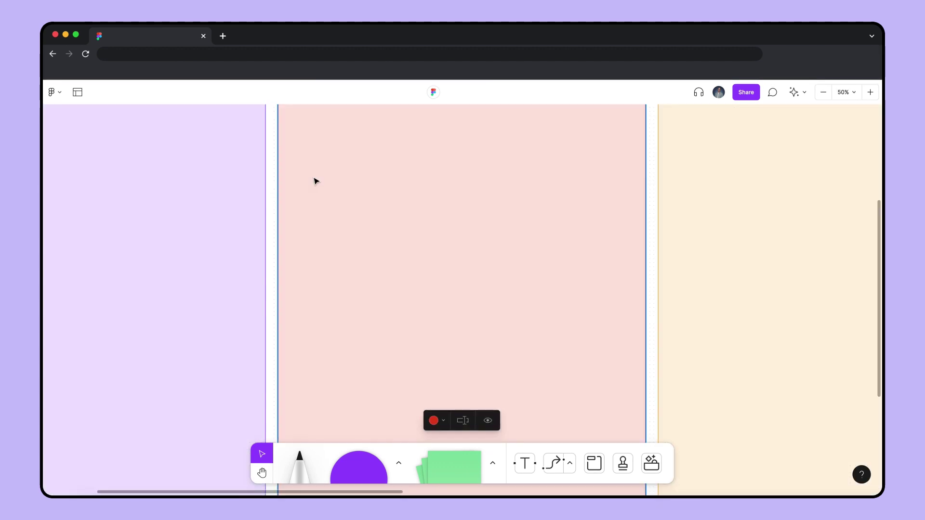
drag(456, 160, 469, 223)
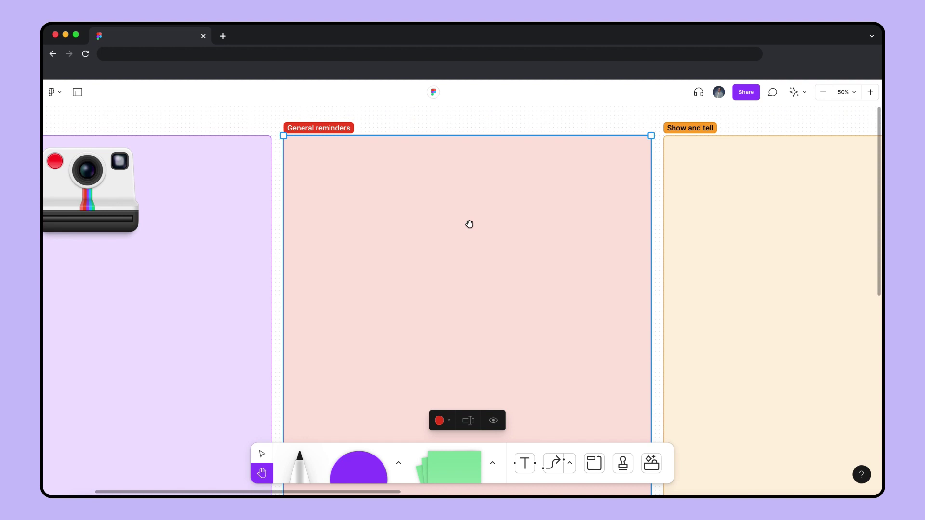
key(v)
click(474, 127)
click(493, 460)
click(403, 434)
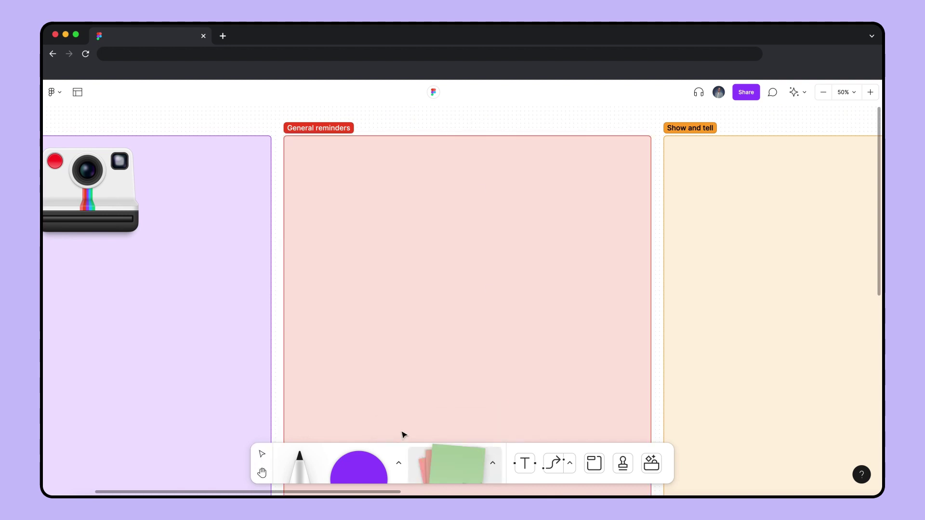
click(323, 181)
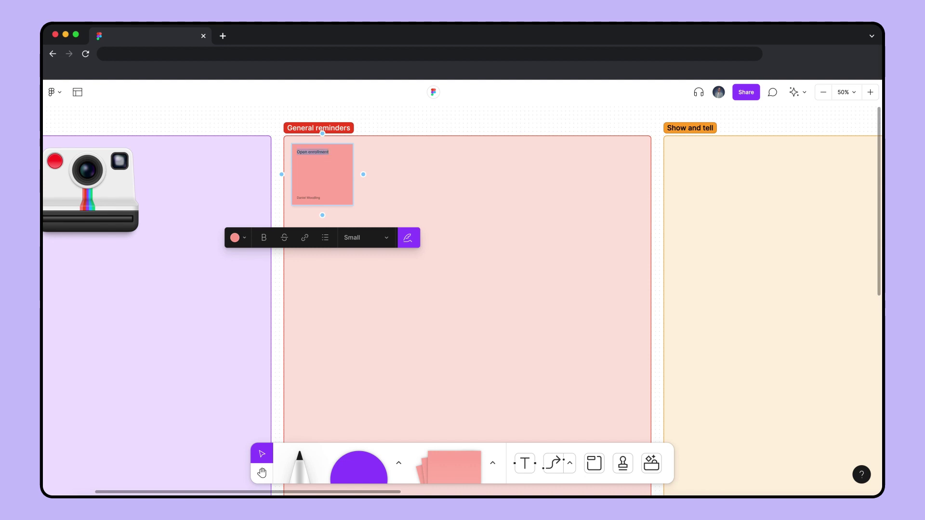
click(372, 246)
click(373, 270)
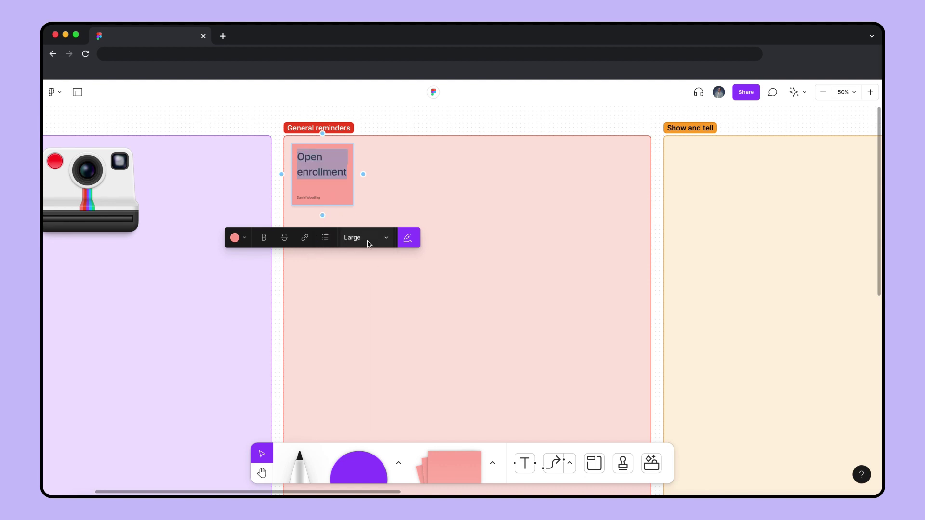
Step: Add two more sticky notes in the same row of General reminders, reading "Updates on hiring" and "Next offsite"
click(364, 174)
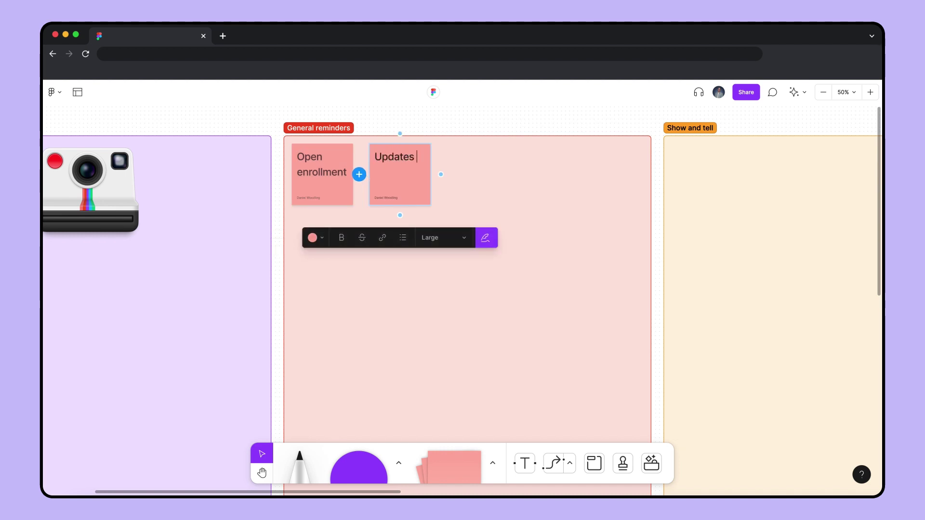
click(440, 174)
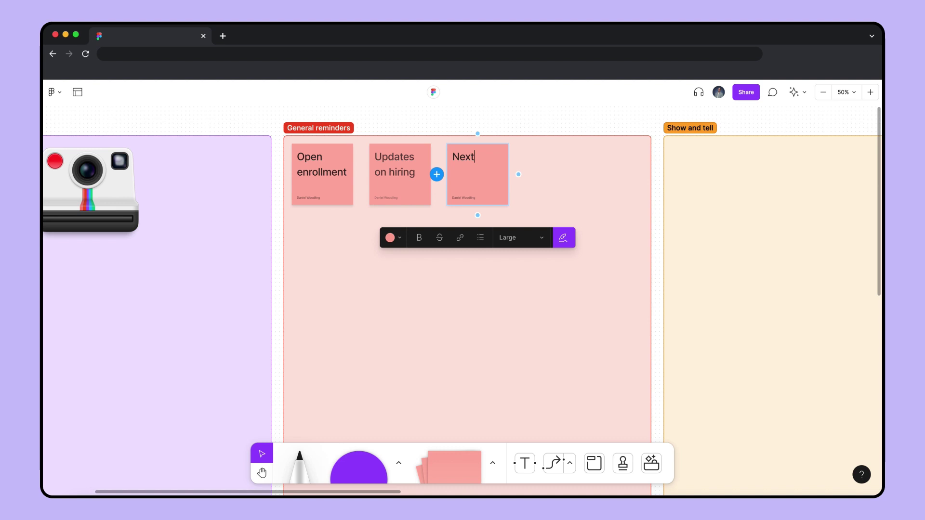
click(478, 118)
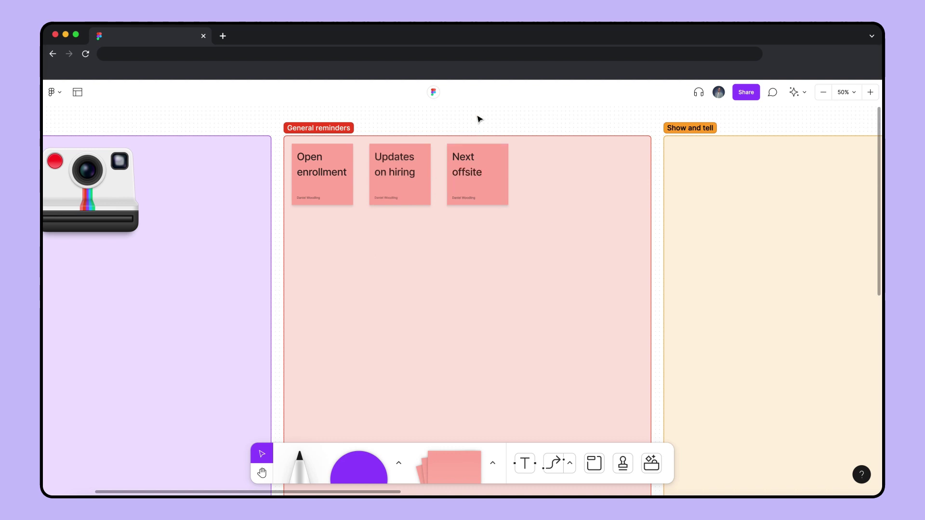
Step: Paste the mountain river photo near the top of the Show and tell section
key(minus)
key(minus)
drag(479, 165, 293, 120)
drag(93, 165, 751, 431)
key(shift+2)
click(465, 123)
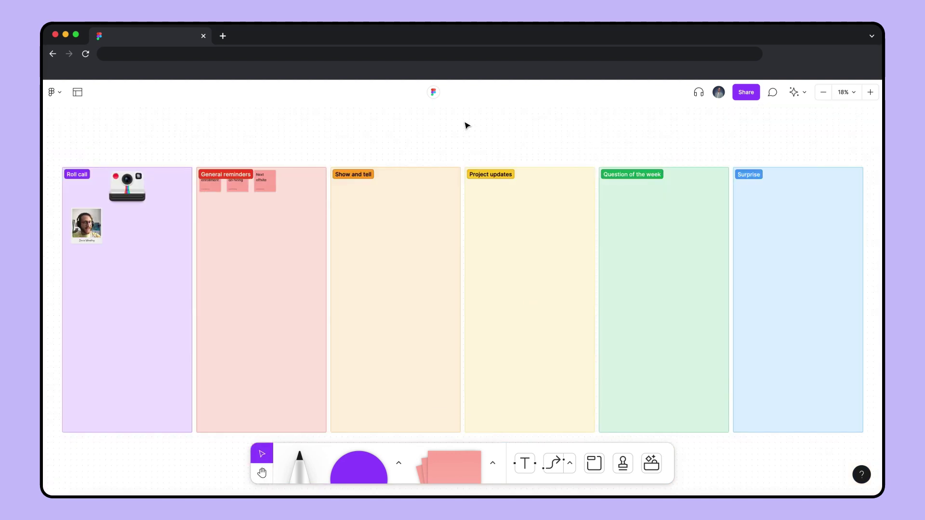
click(375, 177)
key(shift+2)
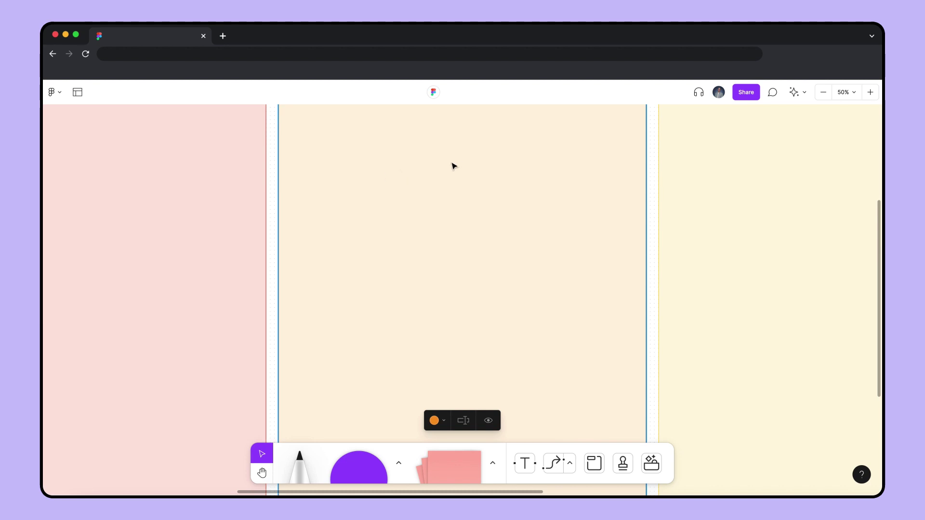
key(h)
scroll(471, 236, up, 3)
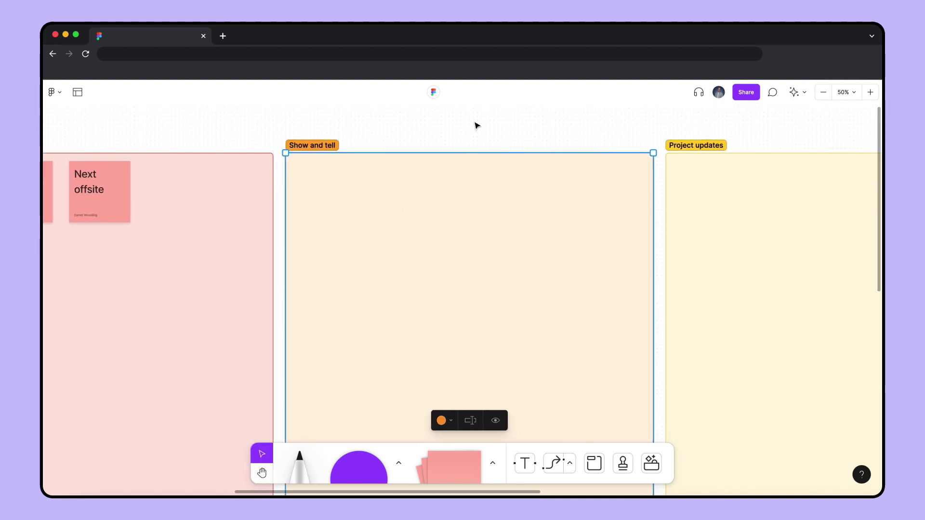
key(super+v)
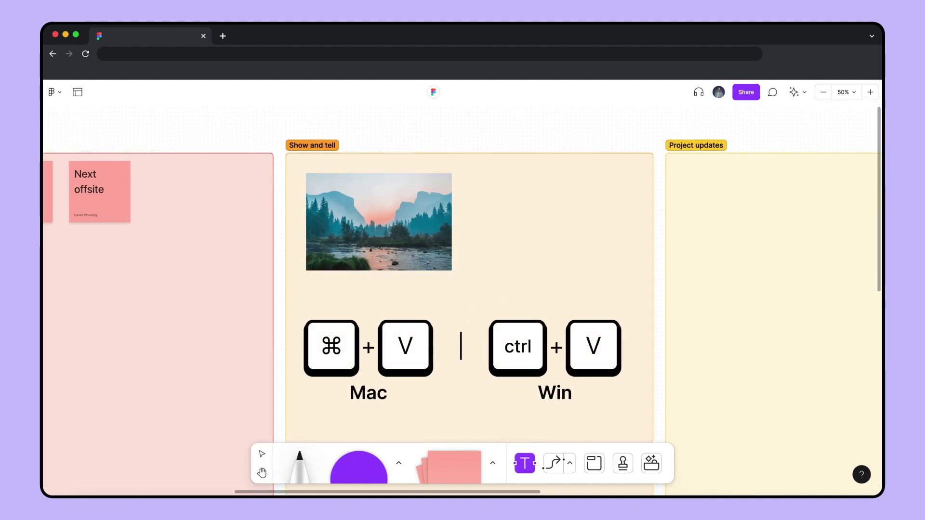
Step: Add the bold caption "Hiking in Yosemite" directly below the photo in Show and tell
click(310, 284)
text(Hiking in Yosemite)
key(super+a)
key(super+b)
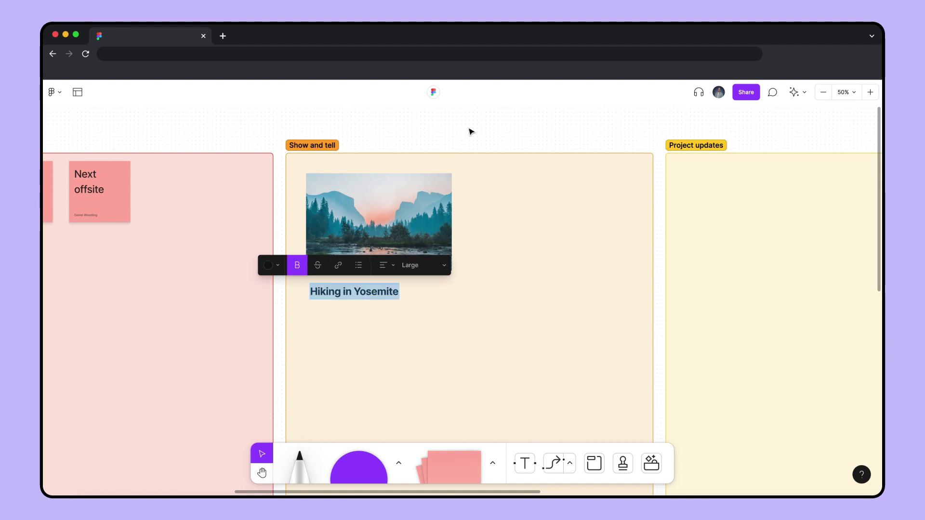
click(486, 121)
Step: Place a profile-picture stamp on the lower right corner of the Yosemite photo and return to the Move tool
click(622, 463)
click(606, 420)
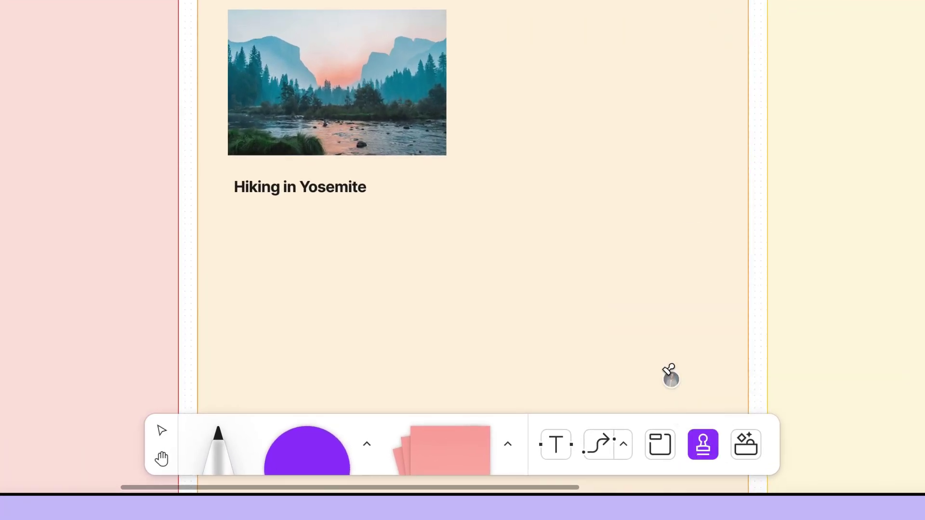
click(421, 128)
click(162, 430)
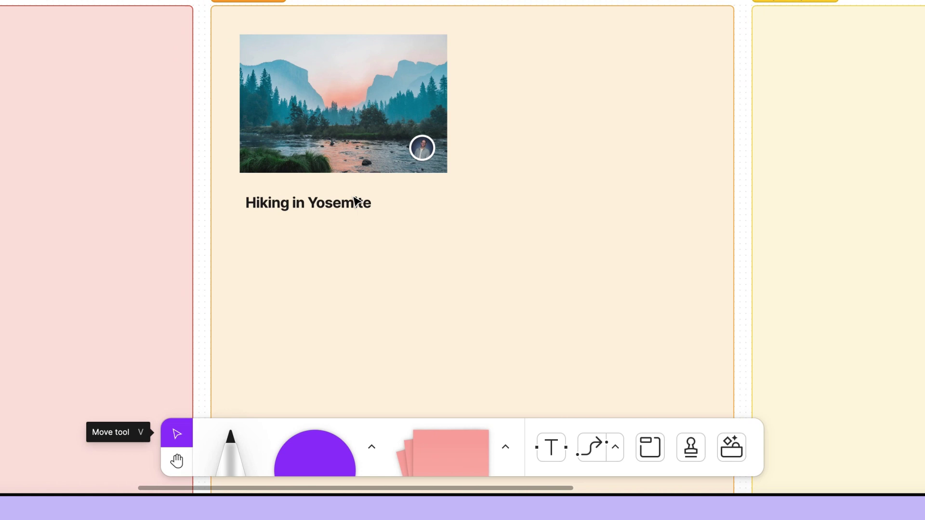
Step: Search the widgets for "Timelines" and insert the Timeline widget in the Project updates section
key(minus)
key(minus)
drag(186, 200, 799, 452)
key(shift+2)
click(464, 119)
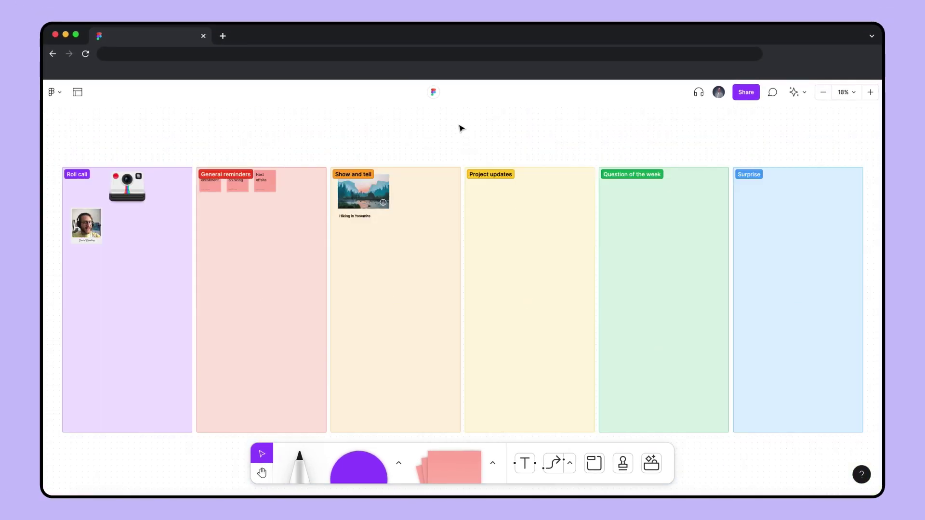
click(501, 173)
key(plus)
key(plus)
drag(514, 172, 520, 298)
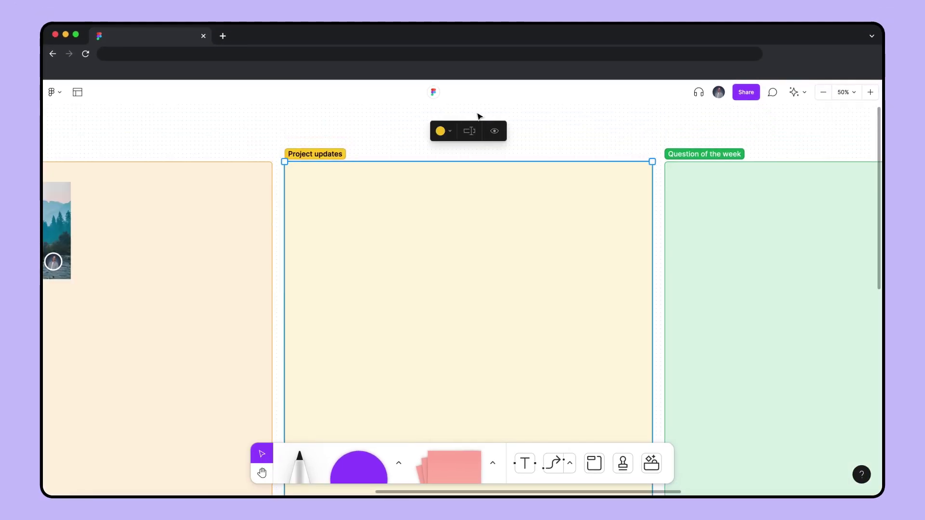
click(477, 115)
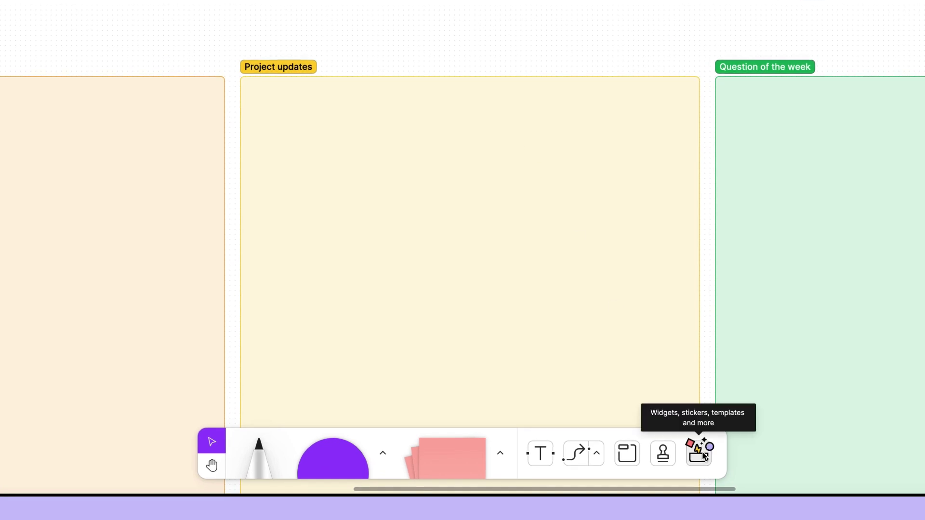
click(703, 453)
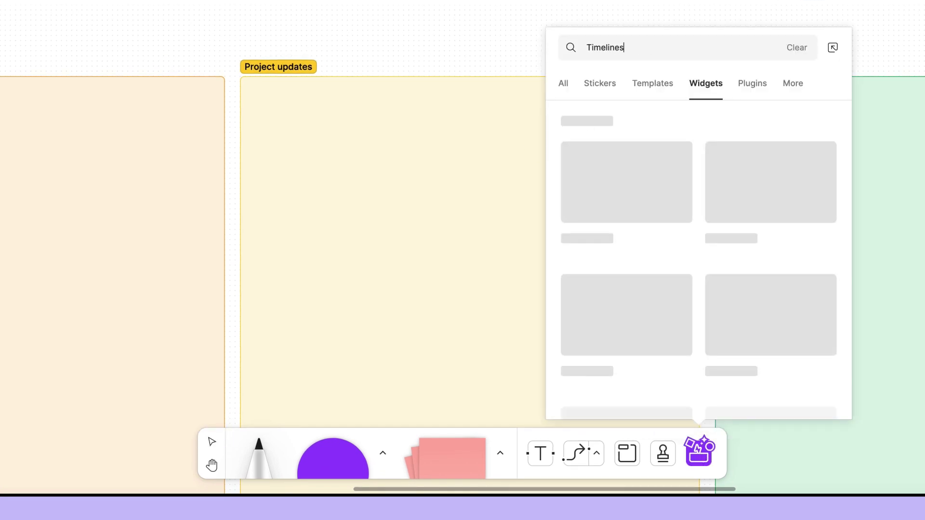
drag(654, 166, 477, 163)
Step: Recolor the timeline orange and move it to fit inside the top of the Project updates section
click(465, 109)
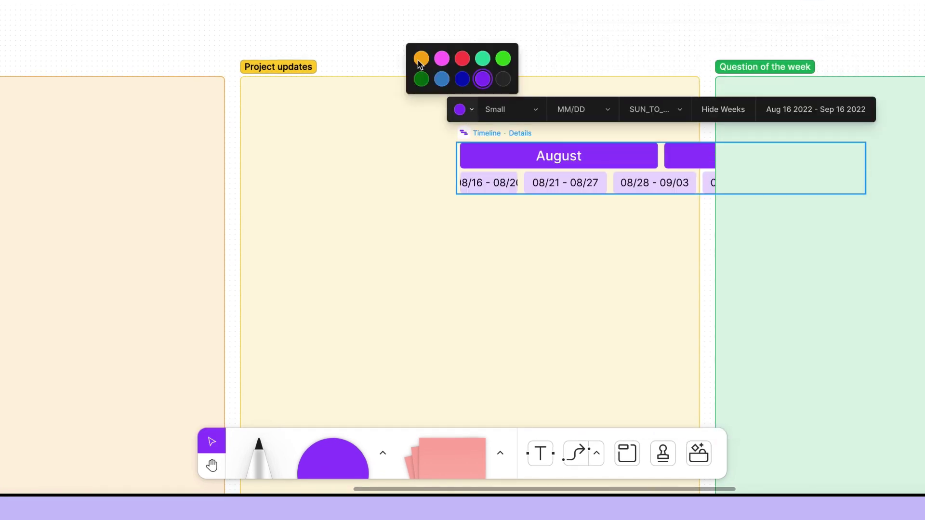
click(420, 60)
drag(639, 156, 458, 117)
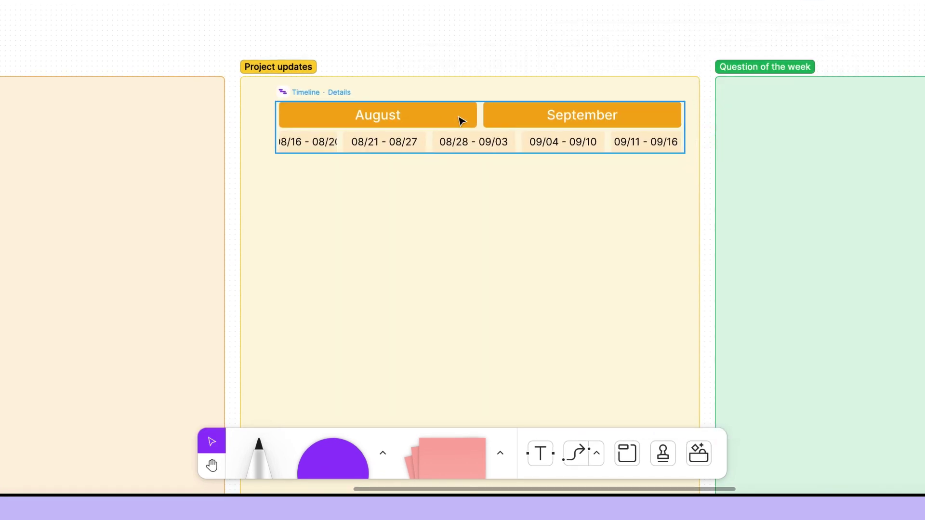
Step: Set the timeline's date range to Sep 12 2022 - Oct 14 2022
click(598, 64)
click(465, 208)
click(355, 272)
click(629, 207)
click(607, 273)
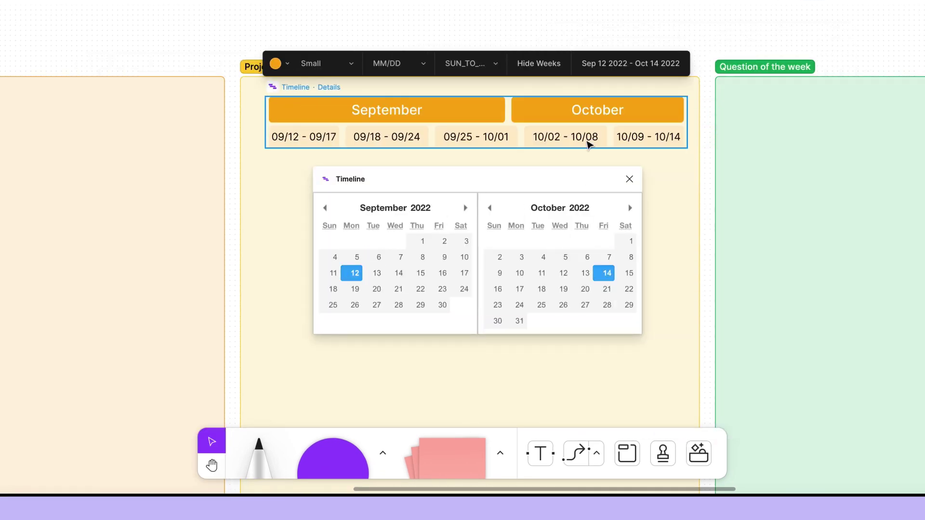
click(629, 179)
Step: Add two orange sticky notes below the timeline, reading "Reordering flow: Research" and "Reordering flow: Design"
click(451, 457)
click(403, 411)
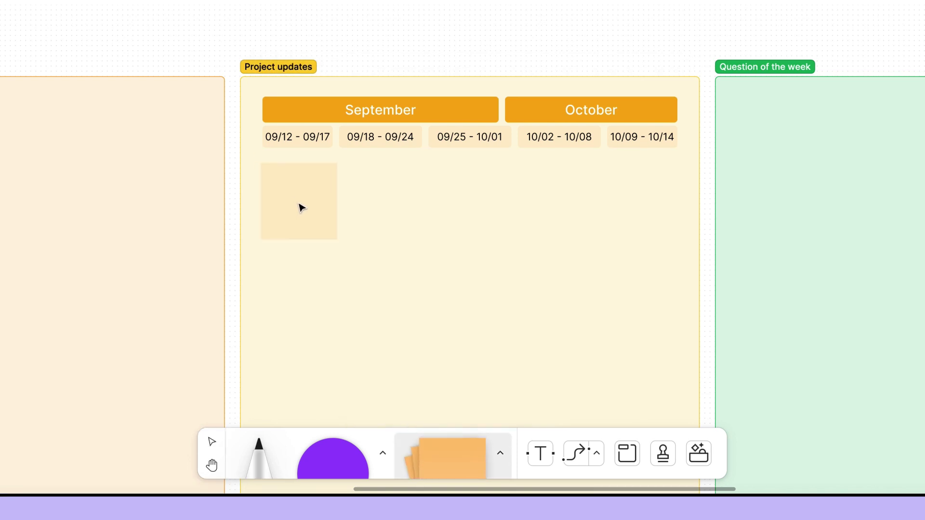
click(301, 207)
text(Reordering flow)
click(349, 201)
text(Reordering flow)
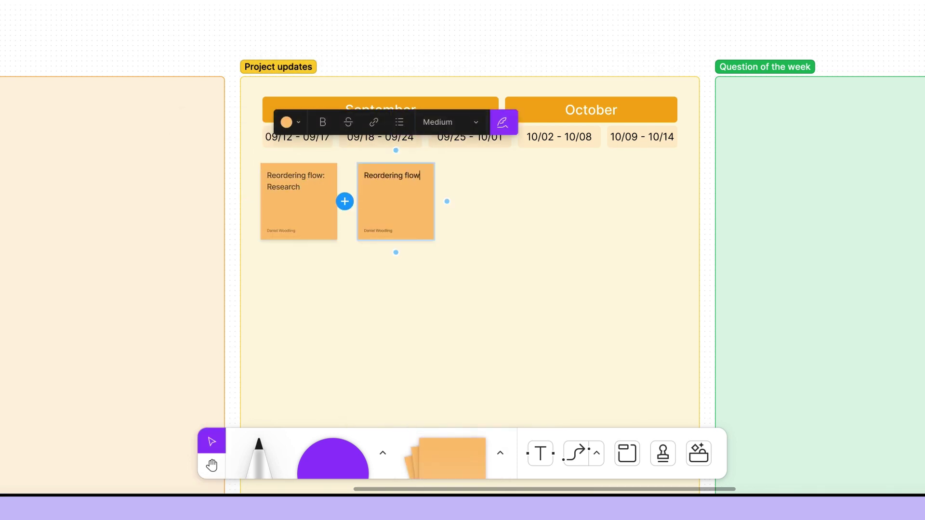
Step: Extend the orange row with two sticky notes reading "Reordering flow: Engineering" and "Reordering flow: Publishing and marketing"
click(447, 201)
text(Reordering flow: Engineering)
click(539, 201)
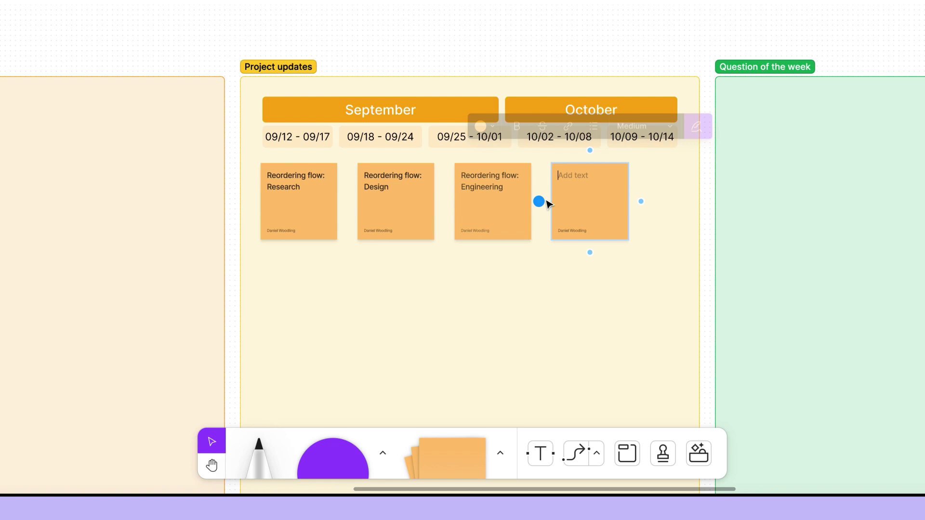
text(Reordering flow: Publishing and marketing)
click(504, 91)
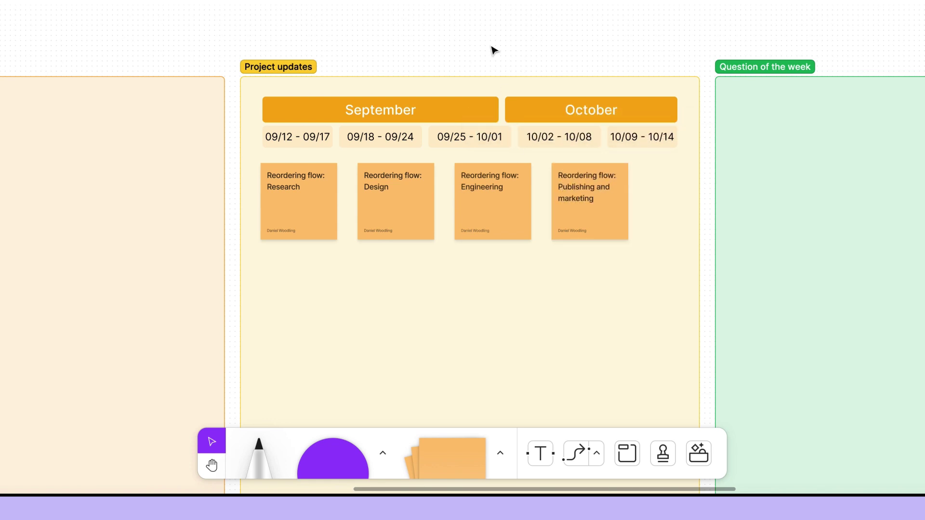
Step: Search for "Asana" and place three Asana widgets in a row below the orange sticky notes
click(704, 460)
text(Asana)
drag(659, 329, 326, 294)
drag(332, 291, 608, 290)
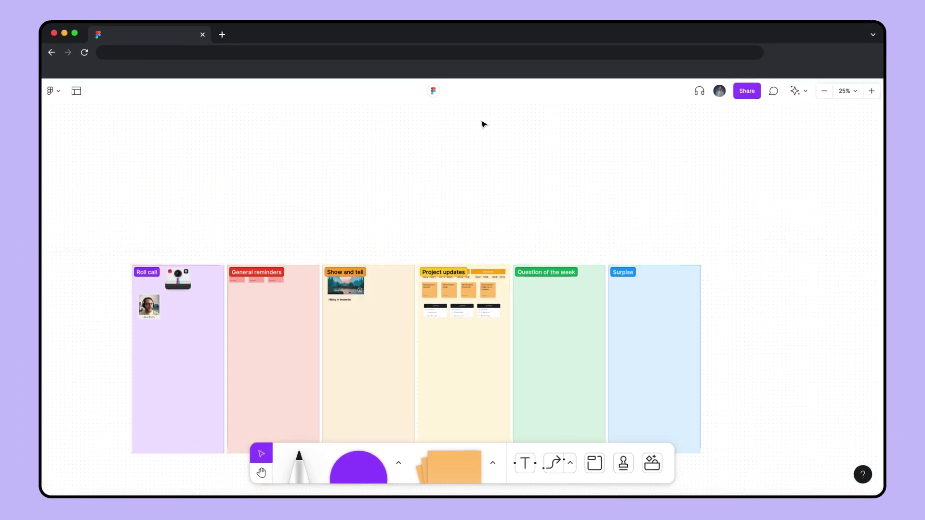
Step: Add the text "What's your favorite movie of 2022?" at the top of the Question of the week section
key(ctrl+a)
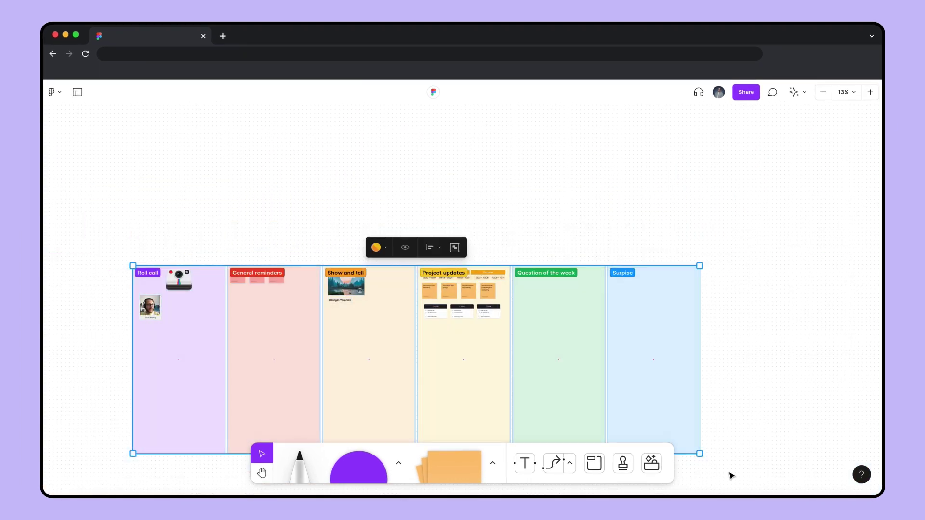
key(shift+2)
click(631, 173)
key(shift+2)
key(plus)
key(space)
drag(472, 155, 472, 307)
click(462, 110)
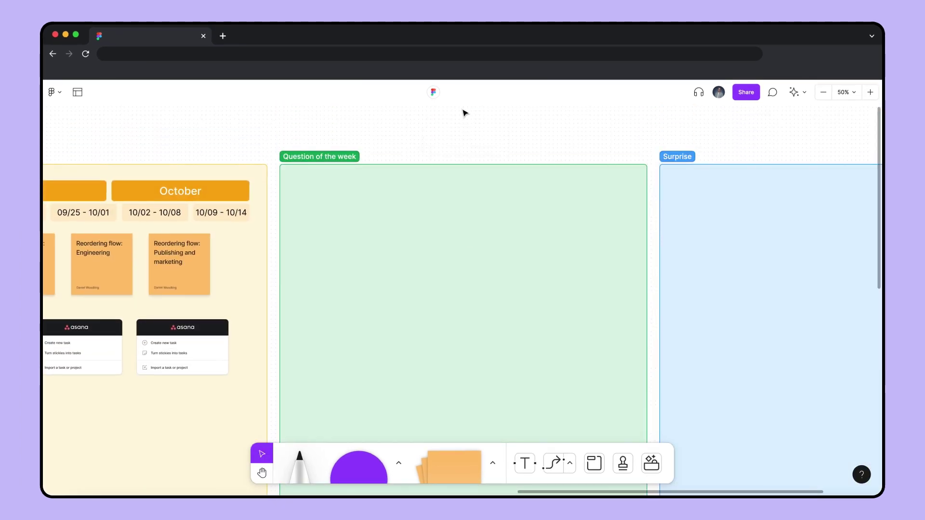
click(305, 196)
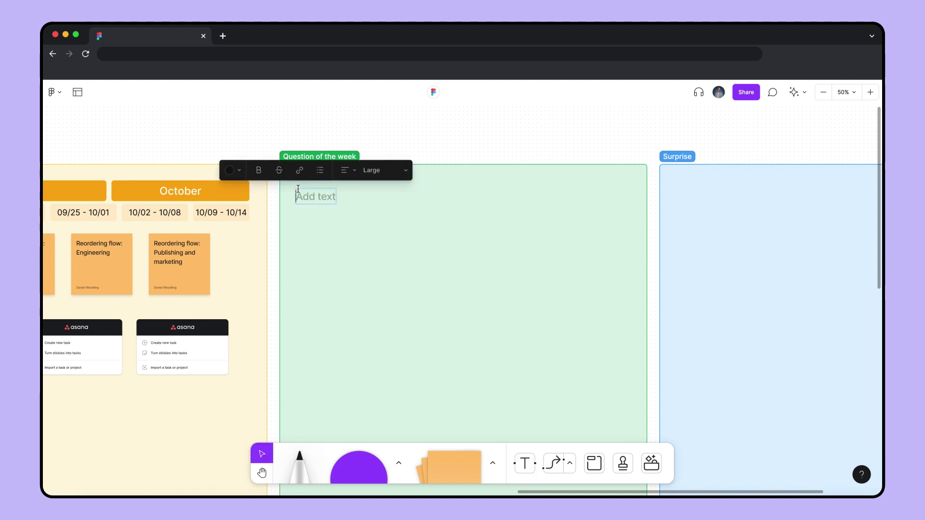
text(What's your favorite movie of 2022)
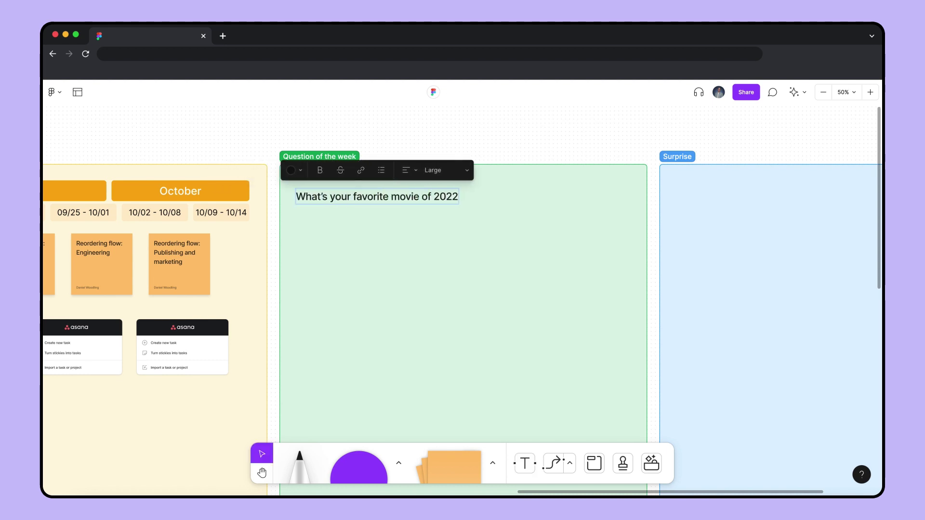
text(?)
Step: Make the whole favorite movie question bold and deselect it
key(ctrl+a)
key(ctrl+b)
click(473, 124)
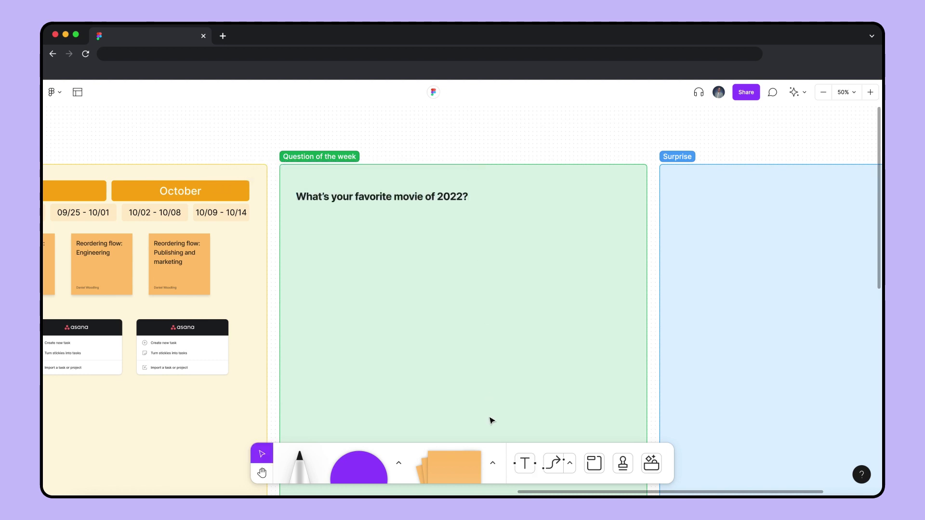
Step: Add a green sticky note reading "Nope" below the movie question, with bold text in size Large
click(492, 463)
click(446, 431)
click(327, 250)
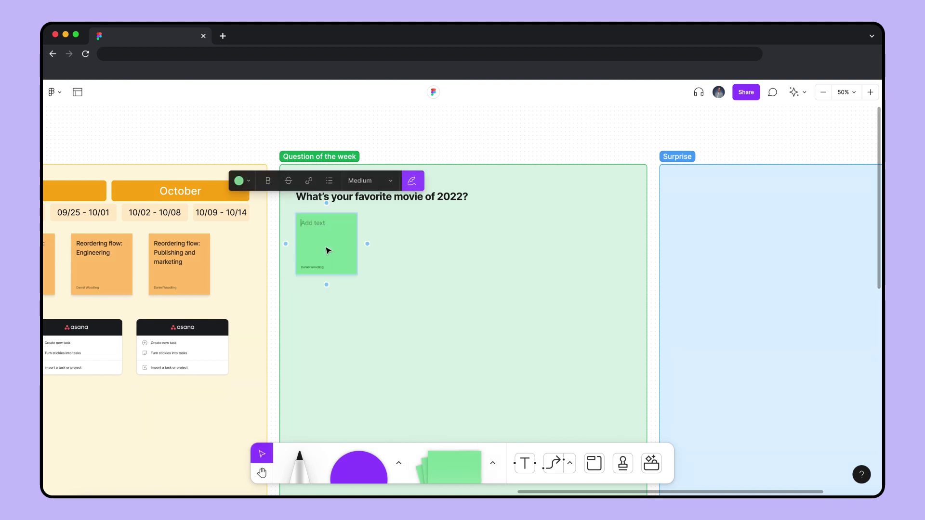
text(Nope)
click(382, 180)
click(381, 199)
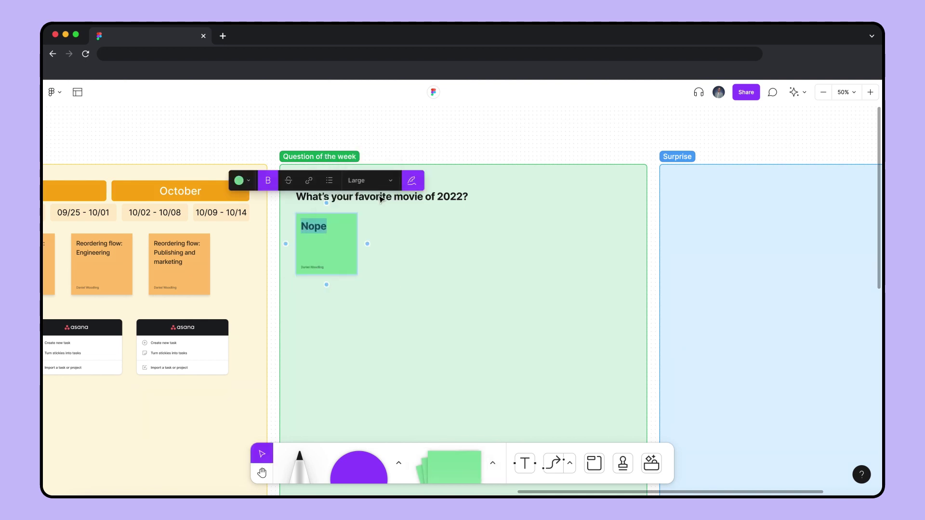
click(485, 130)
Step: Add the text "What do we want to do for our team offsite?" at the top of the Surprise section
key(minus)
key(minus)
drag(482, 127, 608, 83)
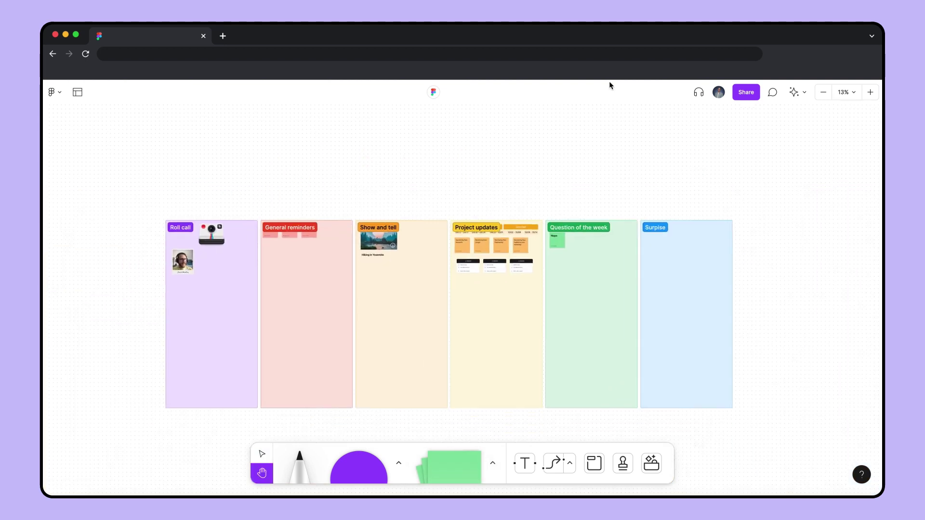
key(ctrl+a)
key(shift+2)
click(459, 121)
click(750, 179)
key(shift+2)
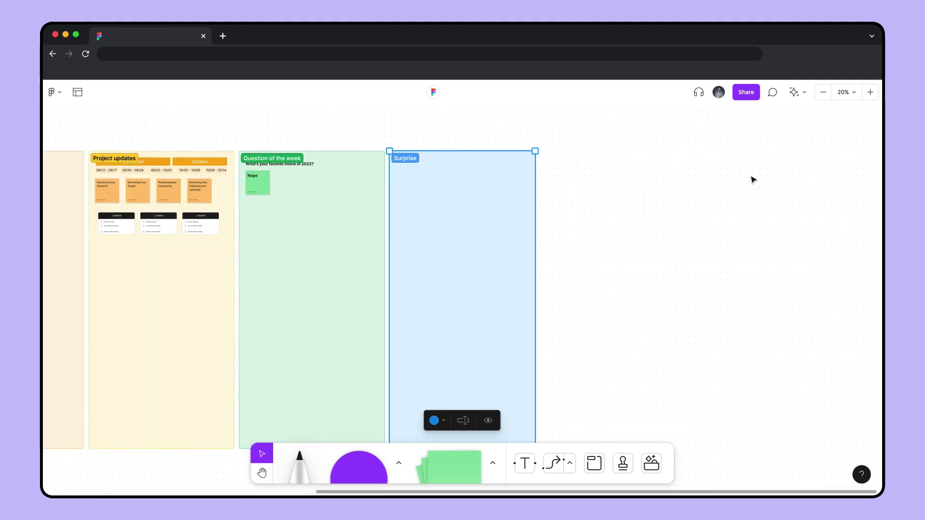
key(plus)
key(plus)
drag(466, 159, 475, 419)
click(479, 129)
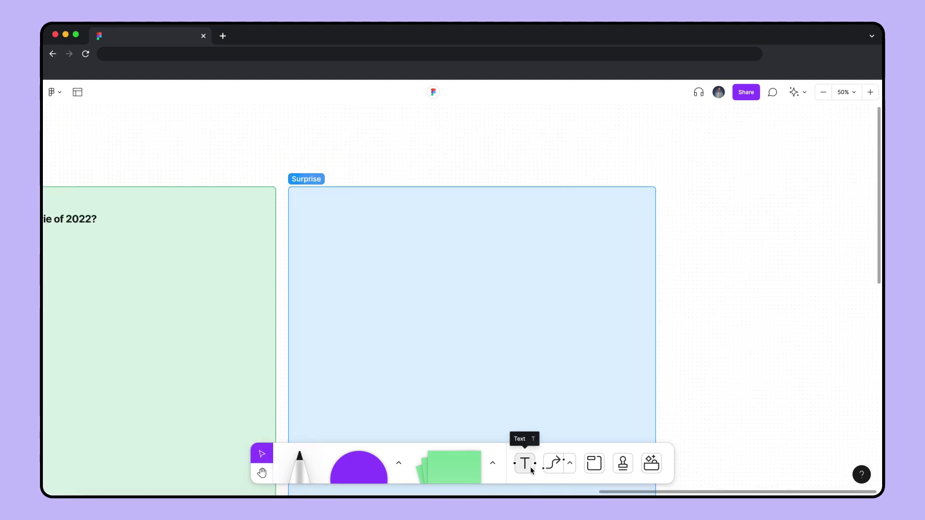
click(296, 210)
text(What do we want to do for our team offsite?)
Step: Make the whole team offsite question bold and deselect it
key(ctrl+a)
key(ctrl+b)
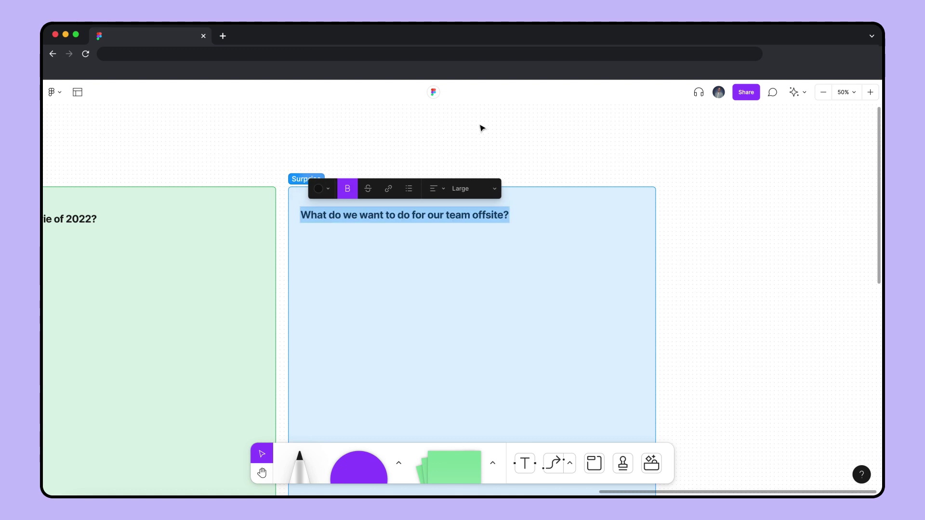
key(Escape)
key(Escape)
Step: Add a blue sticky note reading "Ceramics class" below the offsite question
click(494, 473)
click(481, 434)
click(334, 267)
text(Ceramic)
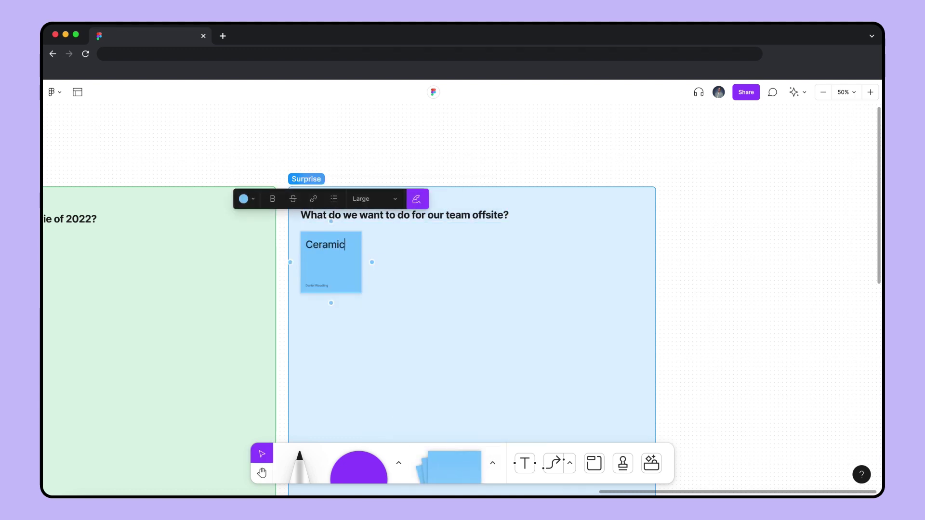
text(s class)
Step: Add blue sticky notes reading "Warriors game" and "Ramen making class" in the same row, spacing the three notes across the Surprise section
click(372, 262)
text(Warriors game)
click(449, 262)
text(Ramen)
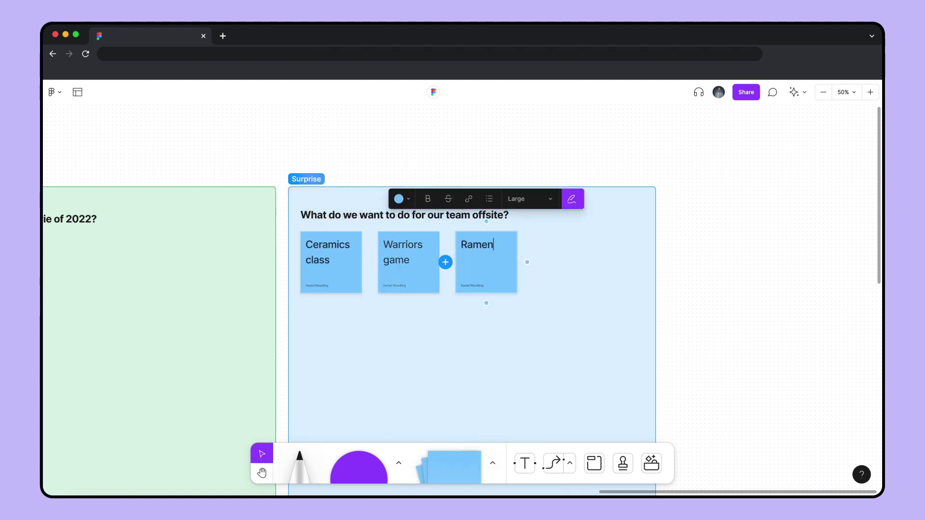
drag(492, 260, 615, 260)
drag(428, 255, 491, 256)
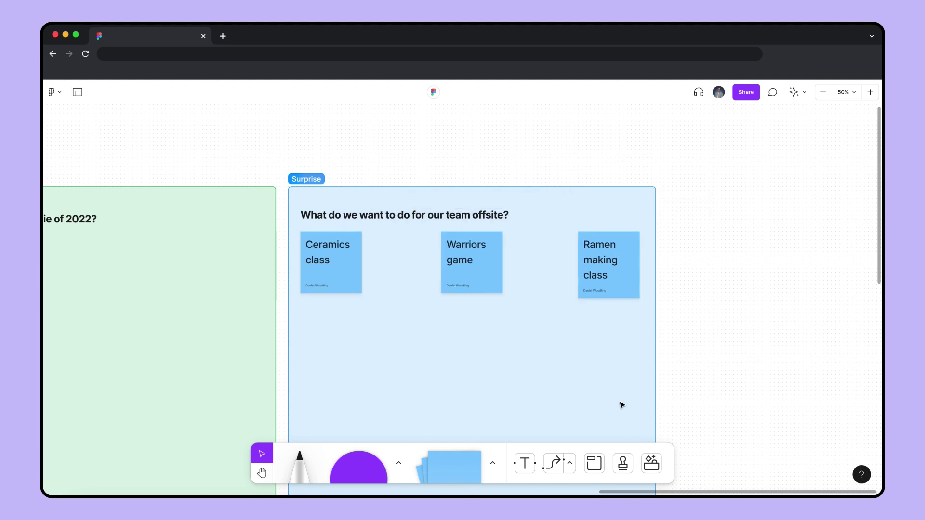
Step: Search the widgets for "Voting" and place the Simple Vote widget centered below the "Ceramics class" sticky note
click(652, 463)
click(729, 138)
text(Voting)
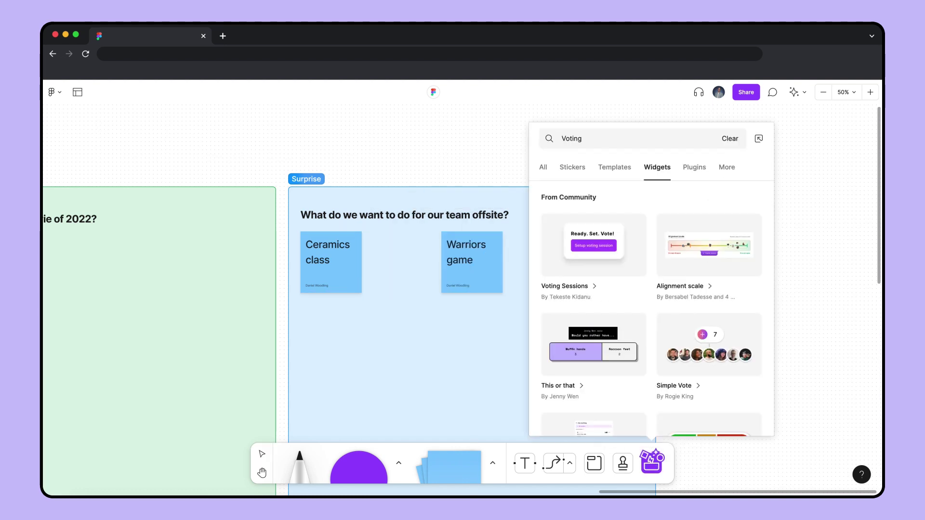
click(729, 326)
click(508, 336)
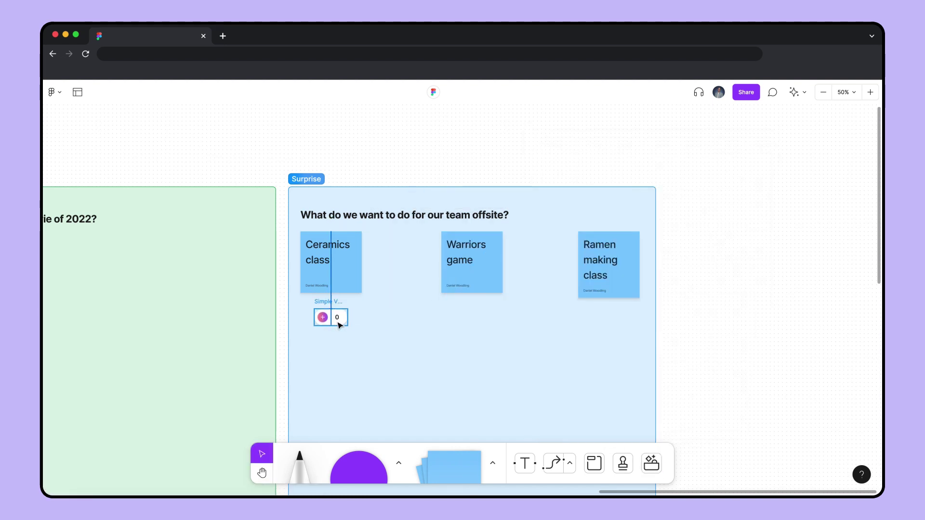
Step: Hide the contents of the Surprise section and deselect it
click(304, 184)
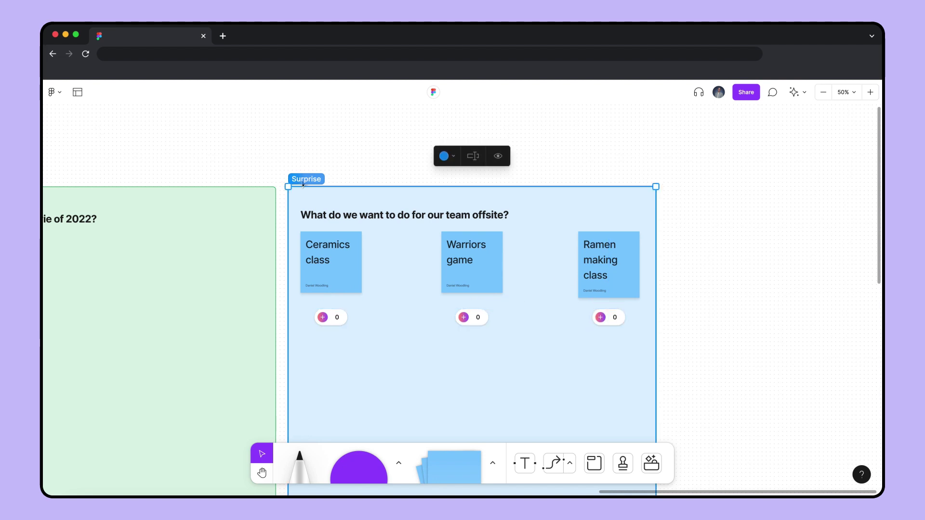
click(499, 157)
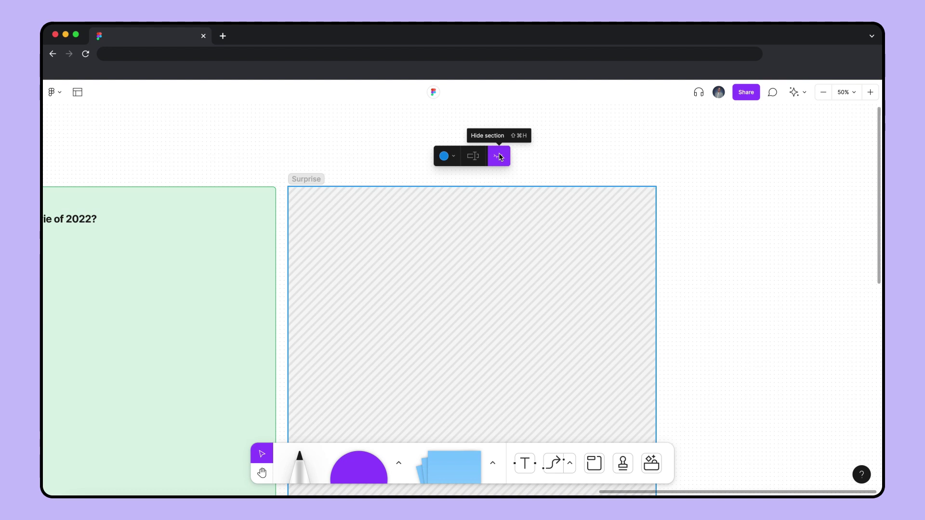
click(306, 151)
Step: Duplicate the five visible sections, Roll call through Question of the week, and place the copies in empty space beside the original board
scroll(537, 244, down, 5)
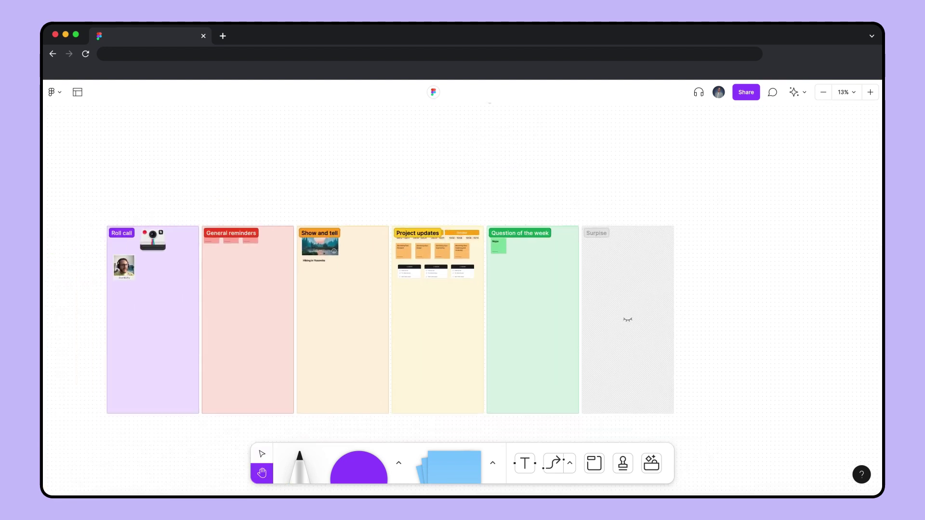
drag(628, 320, 676, 305)
drag(115, 159, 745, 435)
key(shift+2)
click(464, 131)
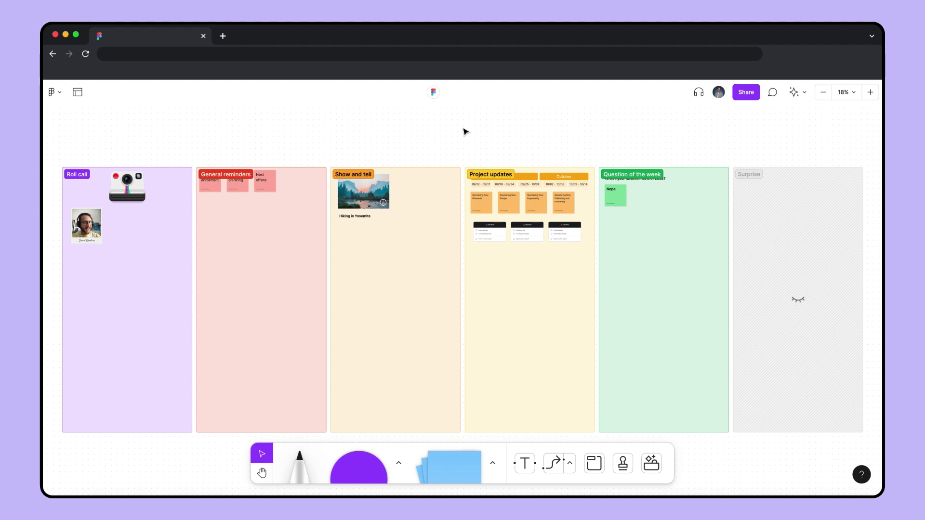
key(minus)
drag(285, 198, 560, 397)
drag(518, 308, 875, 313)
key(h)
drag(768, 177, 540, 181)
key(Escape)
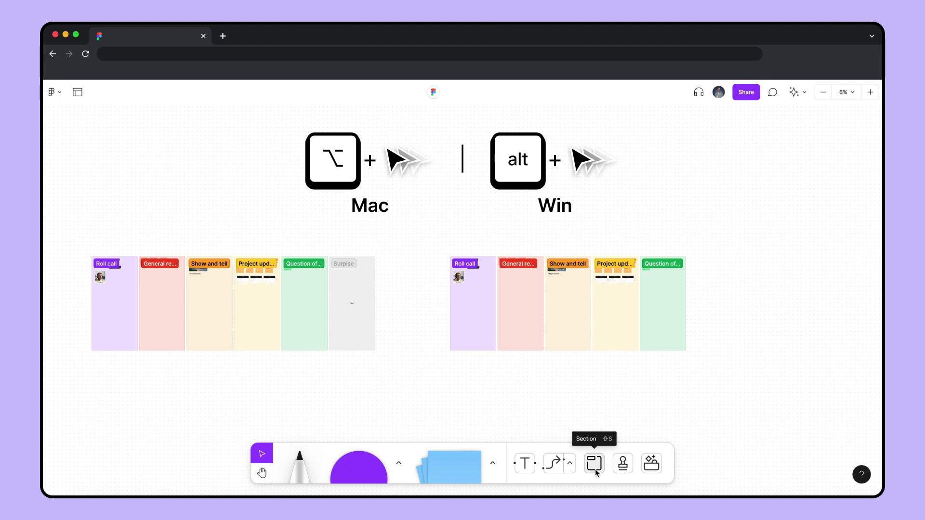
Step: Draw a new section enclosing the five copied sections and color it black
click(596, 473)
drag(438, 249, 696, 359)
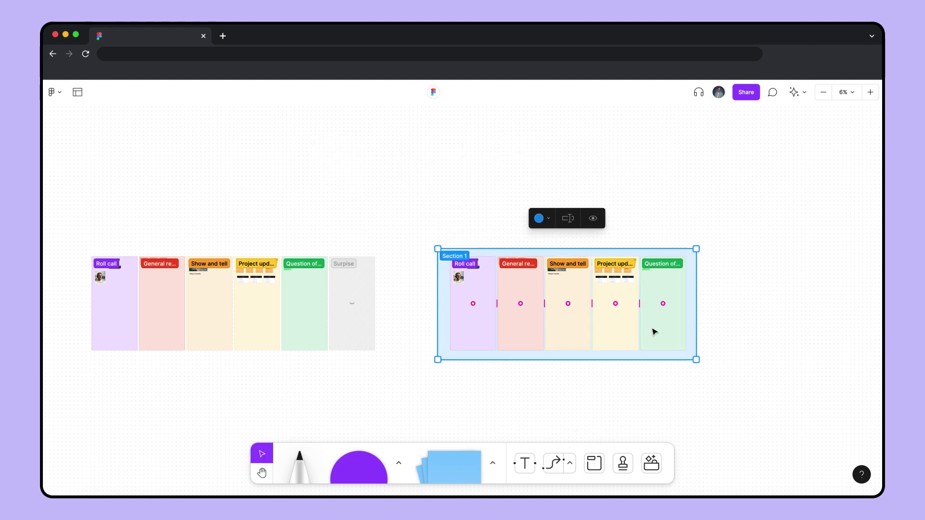
click(538, 219)
click(480, 182)
Step: Rename the new enclosing section "Template"
key(shift+2)
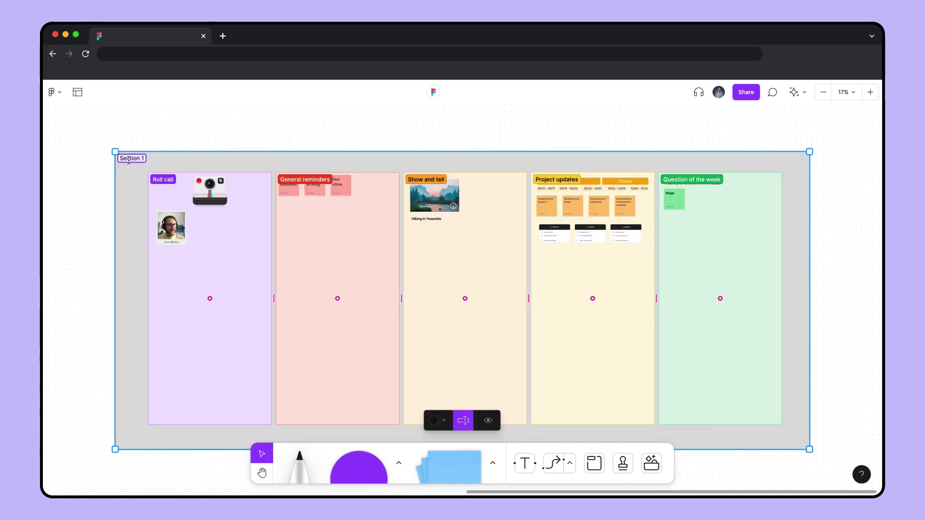
key(Escape)
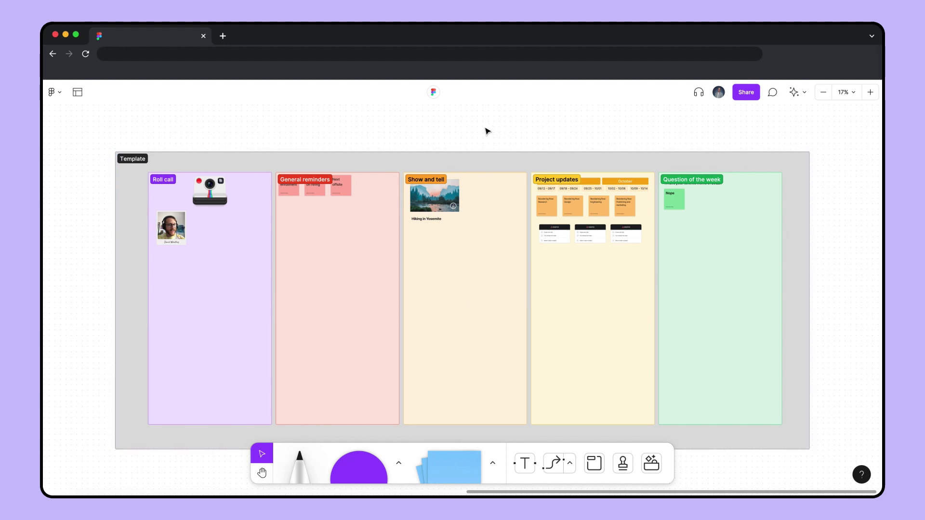
Step: Return to the original six-section board, start an audio conversation and bring up the sharing options for inviting teammates
key(shift+1)
drag(149, 186, 501, 378)
key(shift+2)
click(462, 121)
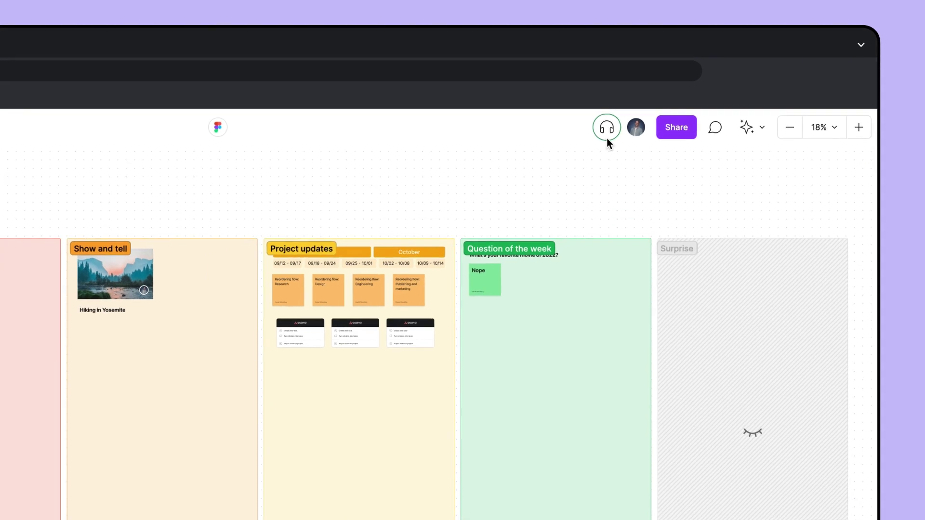
click(697, 92)
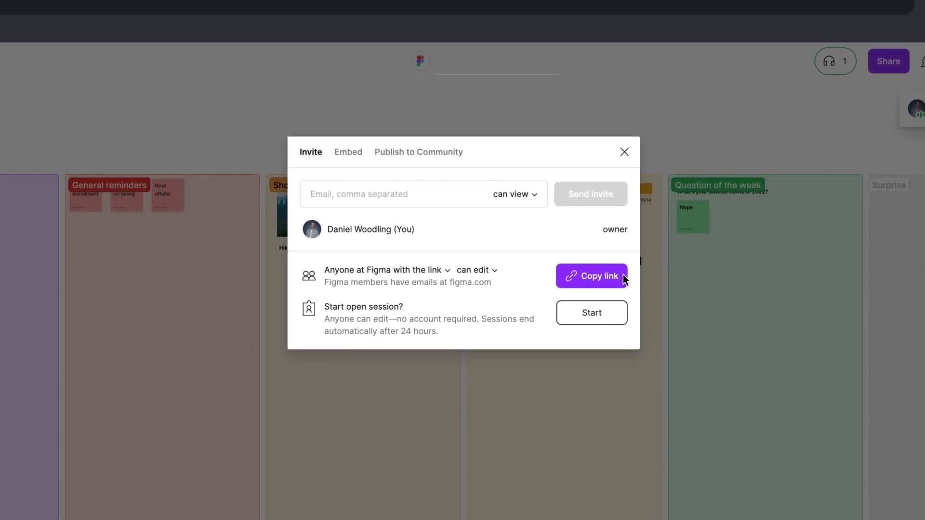
click(454, 206)
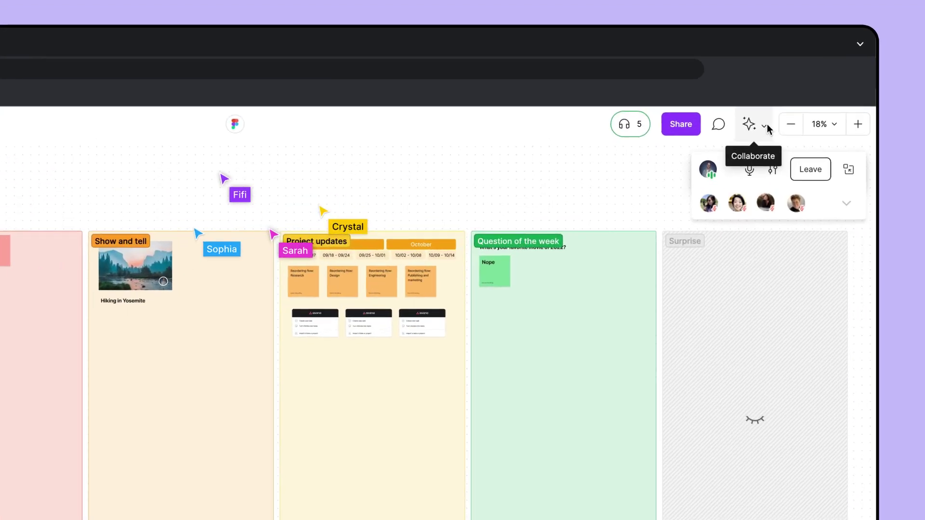
Step: Set up a 15-minute timer for the meeting and start it
click(804, 93)
click(768, 284)
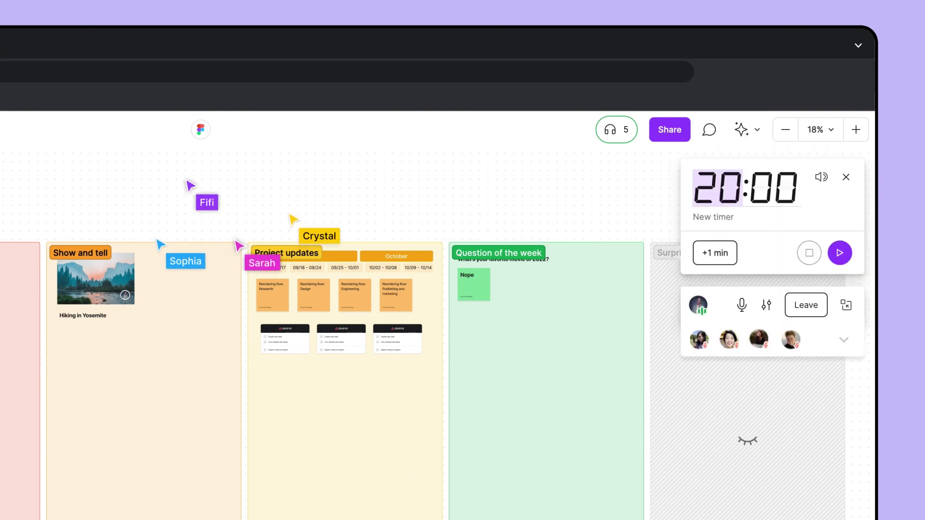
text(15)
click(838, 261)
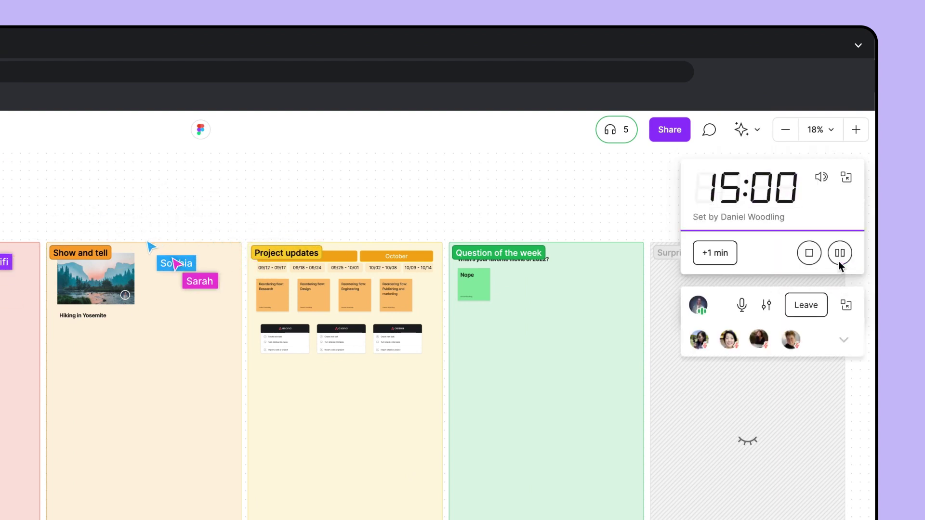